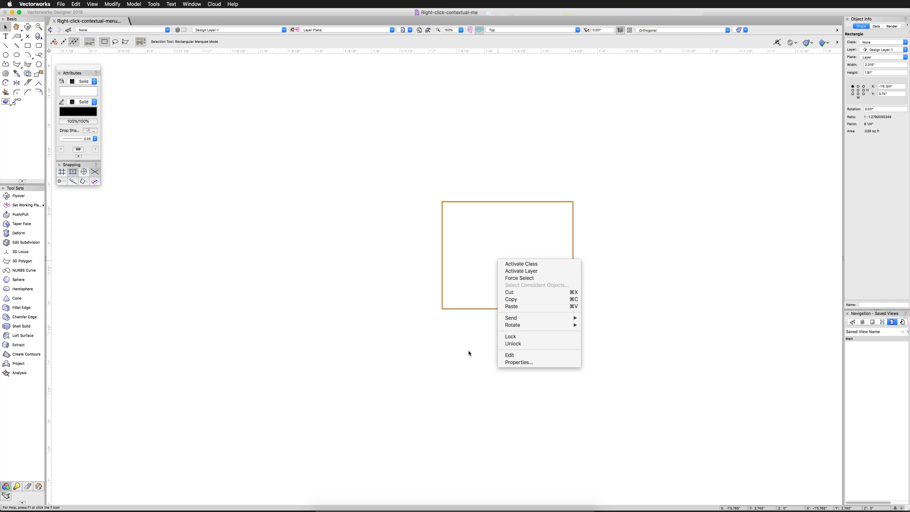
Open the rectangle for reshaping through its Edit command, and return to the Selection tool with the rectangle deselected.
left_click(509, 354)
right_click(492, 241)
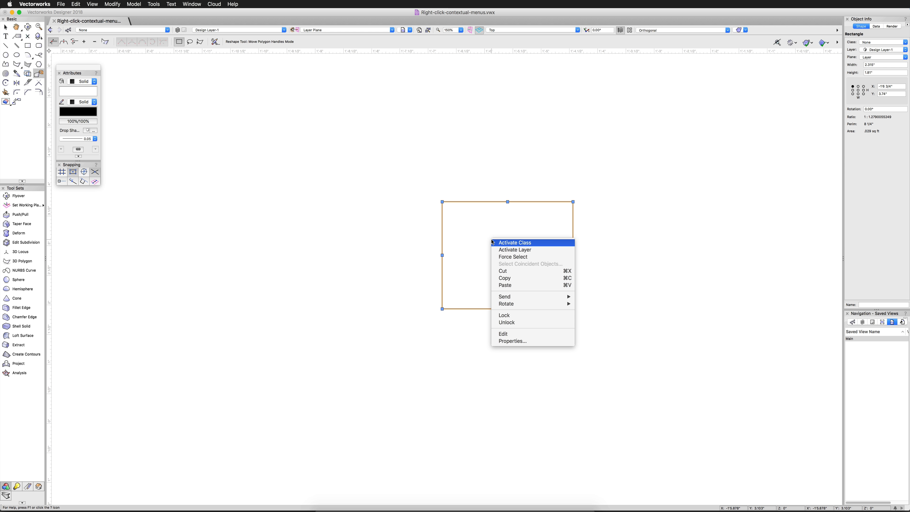
left_click(519, 334)
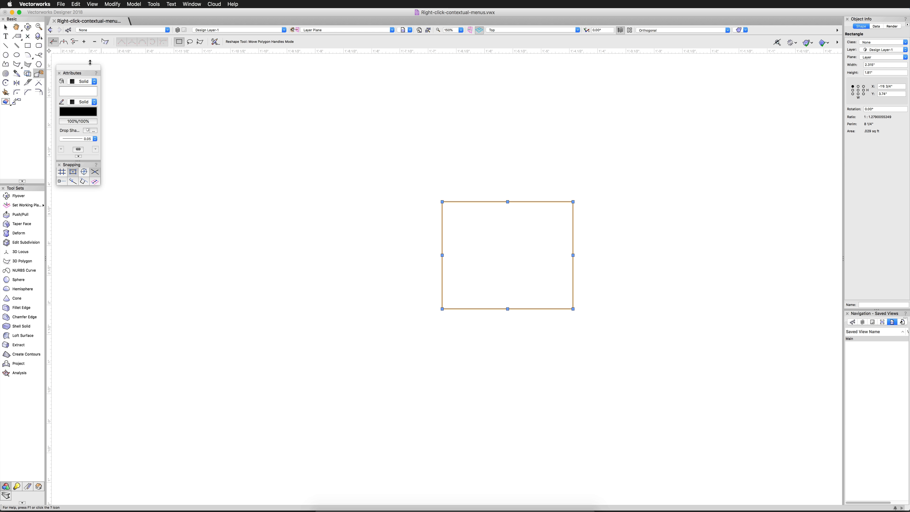
left_click(5, 27)
left_click(415, 178)
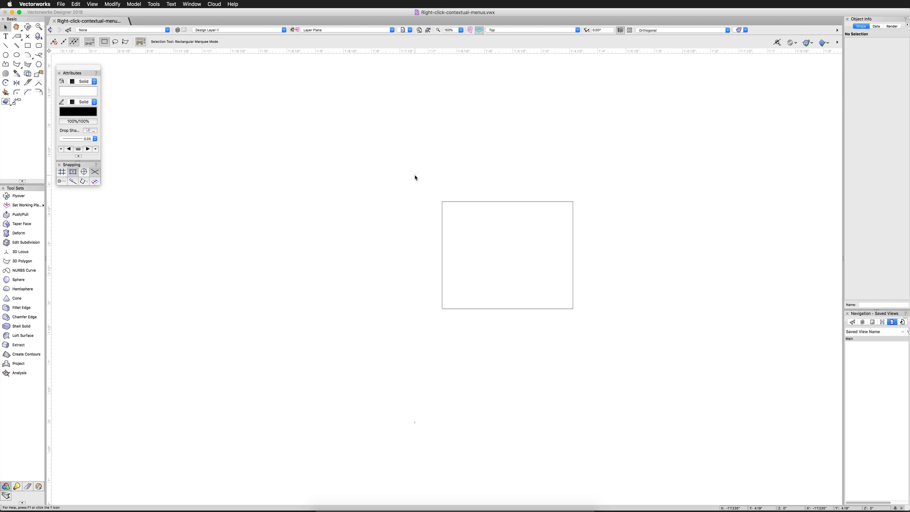
Activate the Main saved view and review the context commands offered for the test text.
double_click(852, 339)
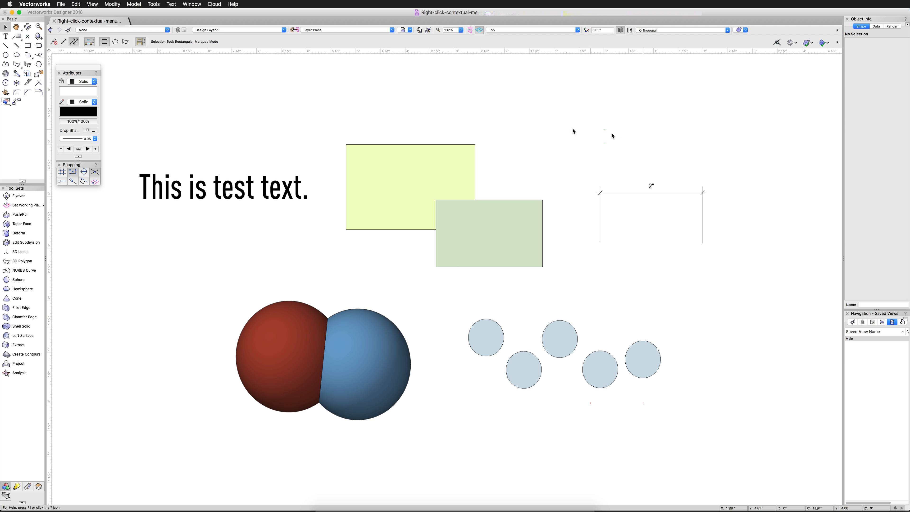
left_click(219, 182)
right_click(219, 182)
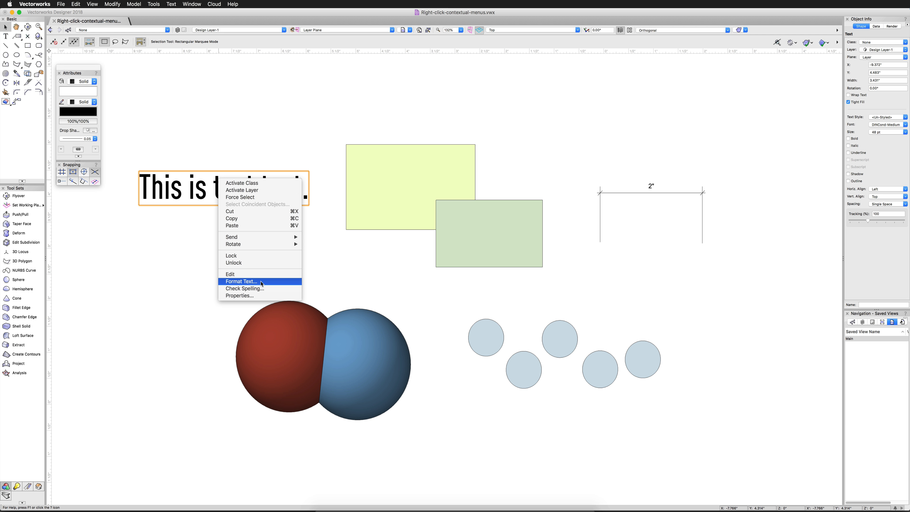
left_click(384, 270)
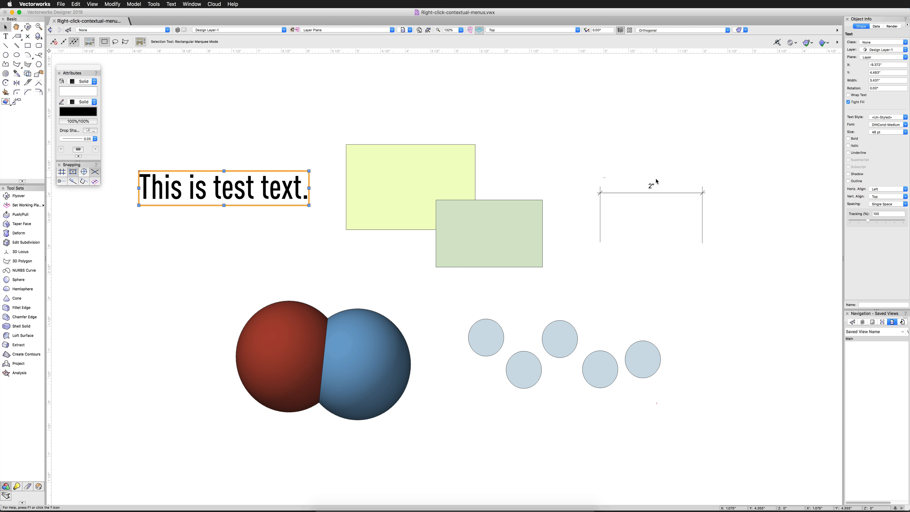
Use Add Dimension to extend the 2" dimension rightward with a chained segment of about 1 1/8".
right_click(638, 191)
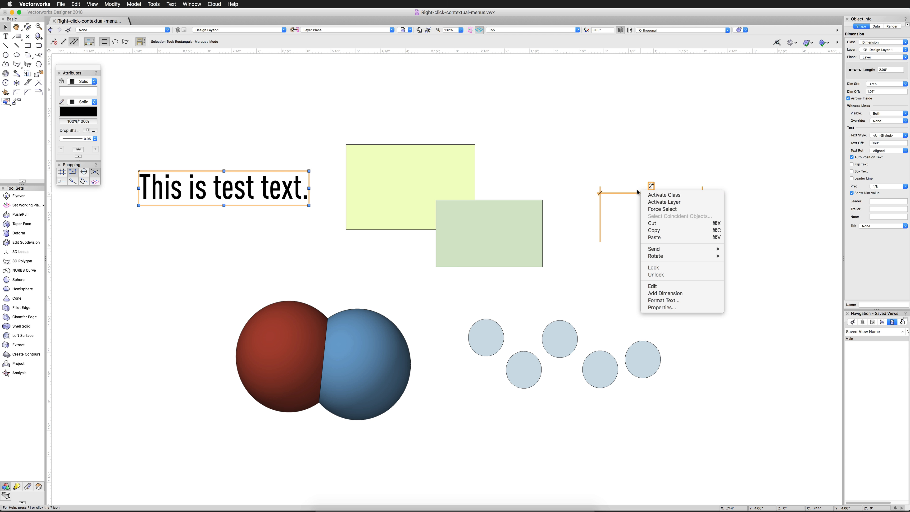
left_click(658, 294)
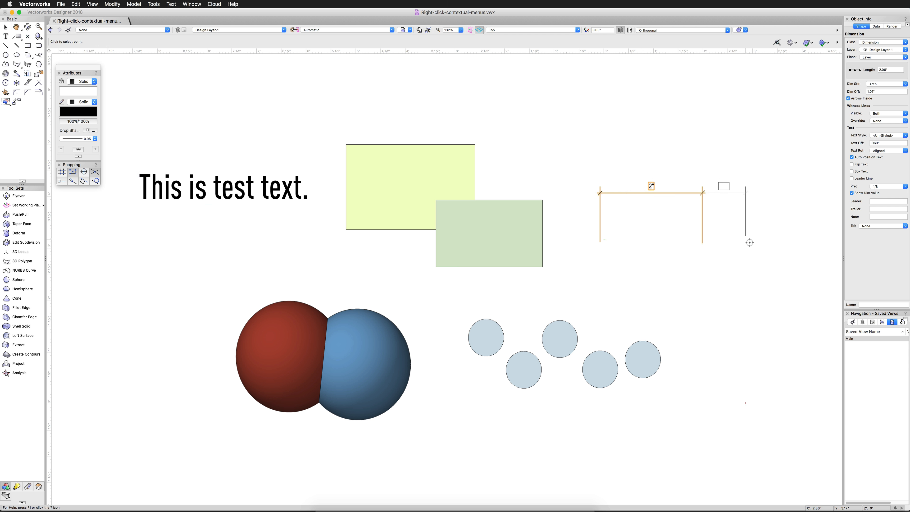
left_click(757, 247)
Delete the added 1 1/8" segment from the chain dimension and deselect it.
right_click(746, 194)
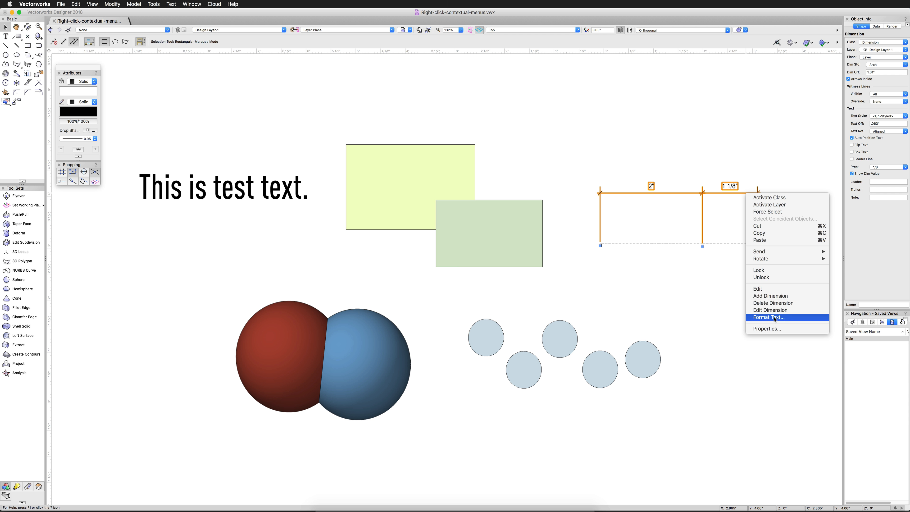
left_click(770, 310)
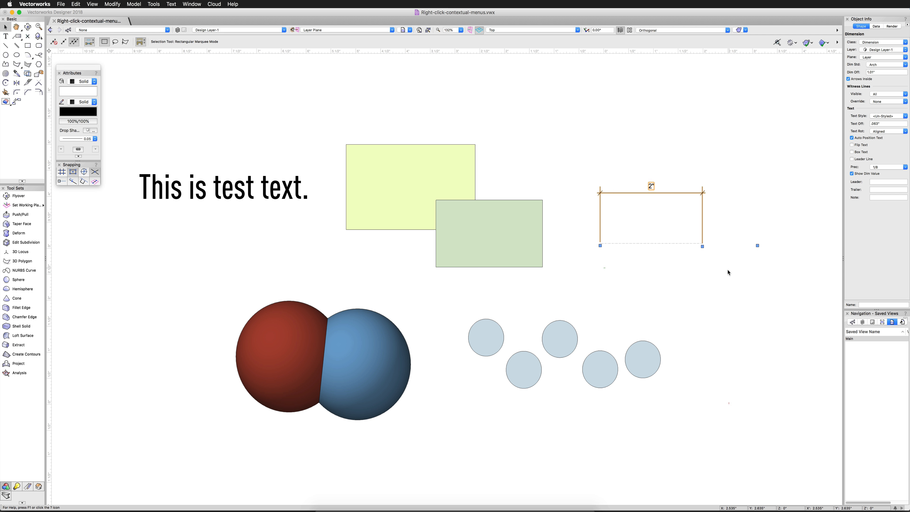
left_click(611, 320)
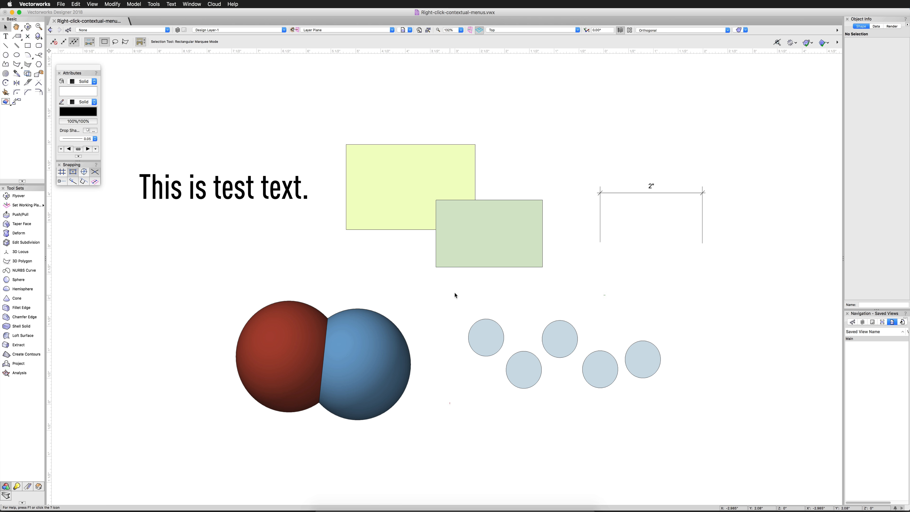
Align the two overlapping rectangles by their left edges with the green one as reference, and undo the alignment.
right_click(372, 177)
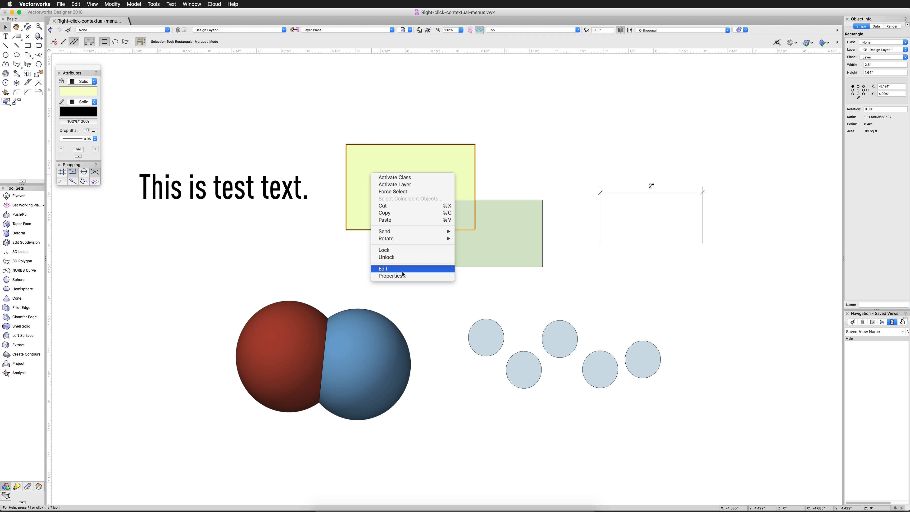
left_click(360, 262)
left_click_drag(318, 118, 575, 287)
right_click(452, 205)
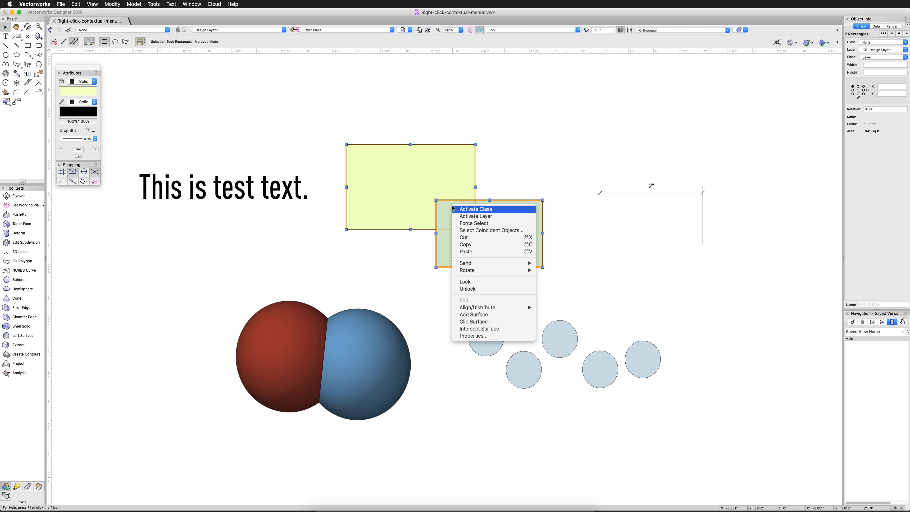
mouse_move(499, 308)
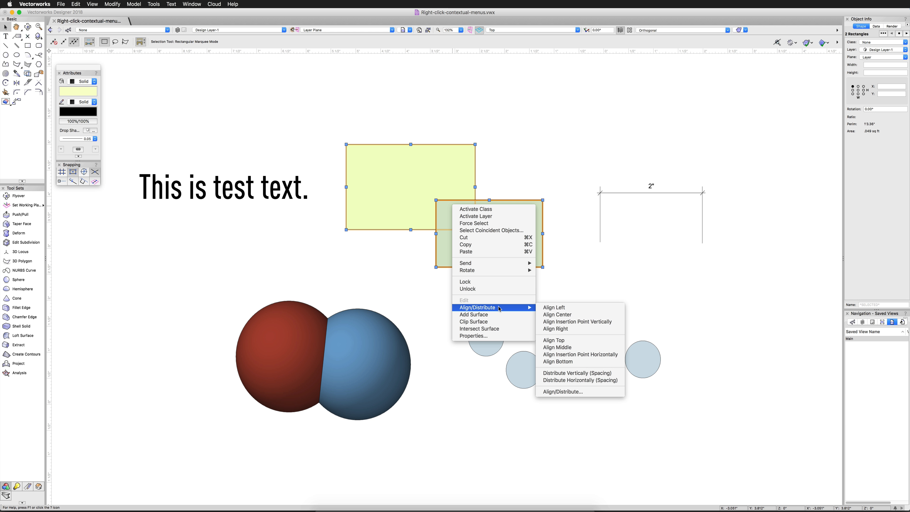
left_click(560, 308)
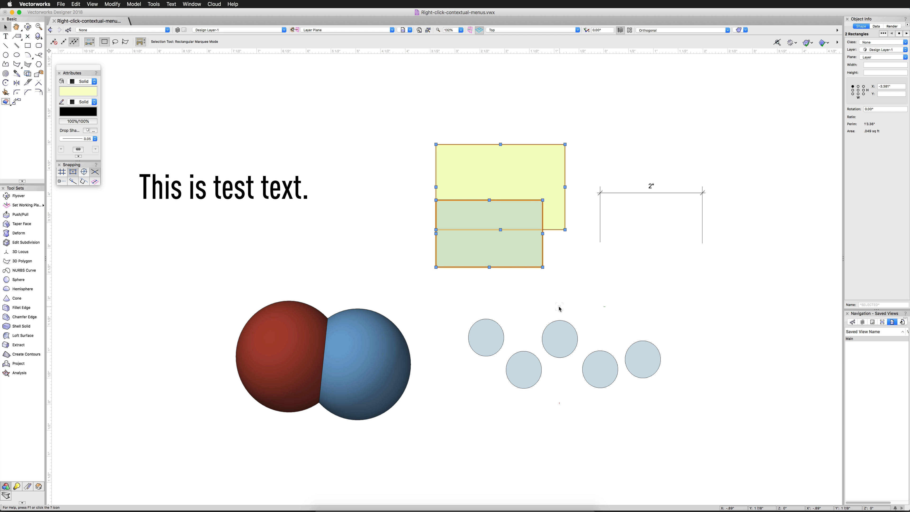
key("super+z")
Align the five circles by their middles into one row, using the third circle as reference.
left_click_drag(439, 293, 696, 422)
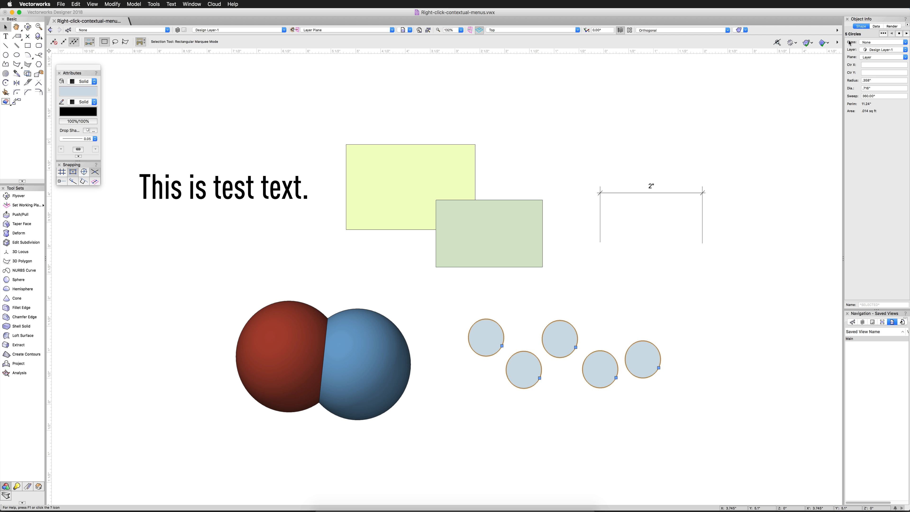
right_click(560, 337)
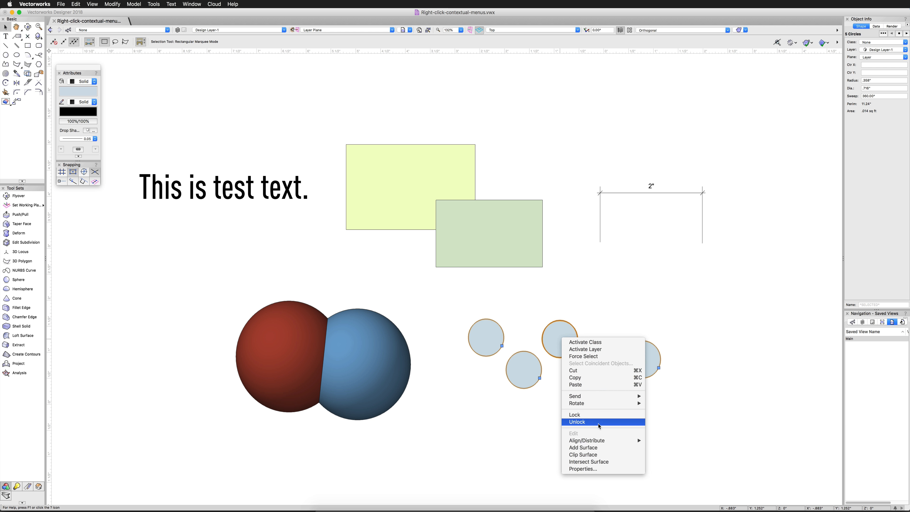
mouse_move(613, 443)
left_click(668, 459)
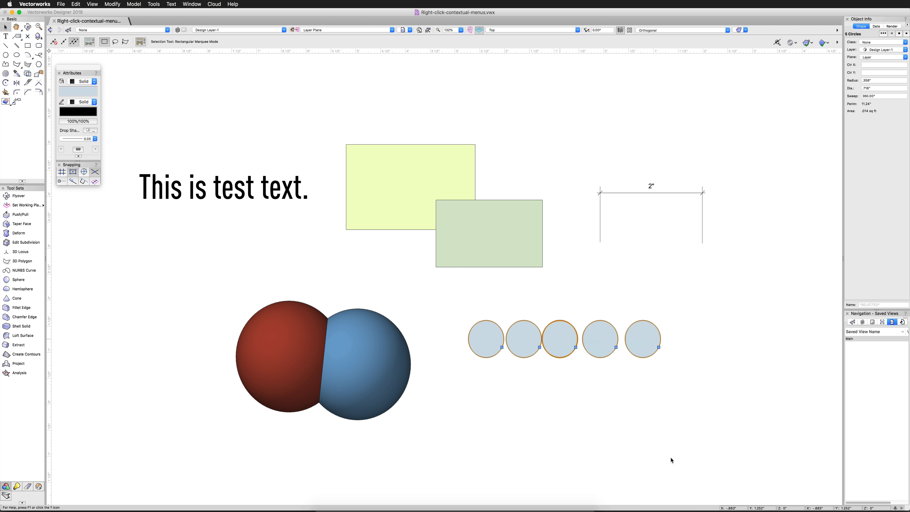
Distribute the five circles horizontally with equal spacing and deselect them.
right_click(642, 337)
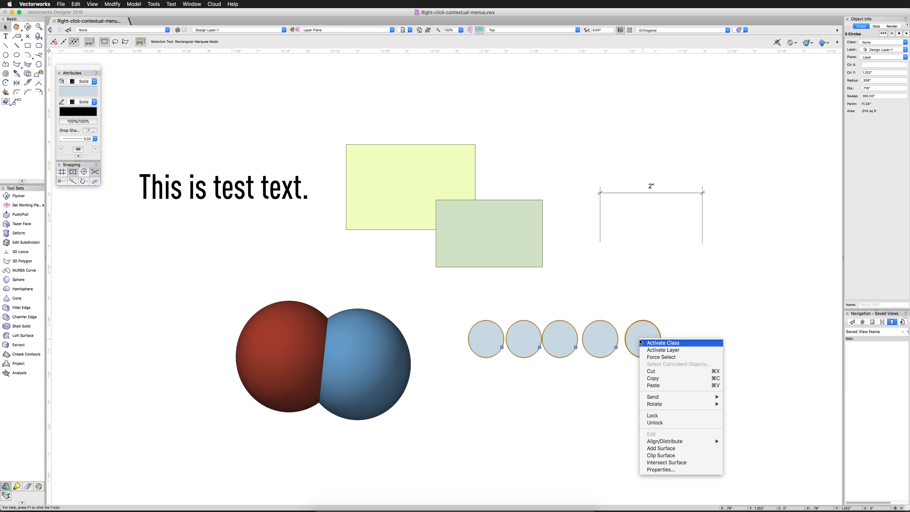
mouse_move(682, 442)
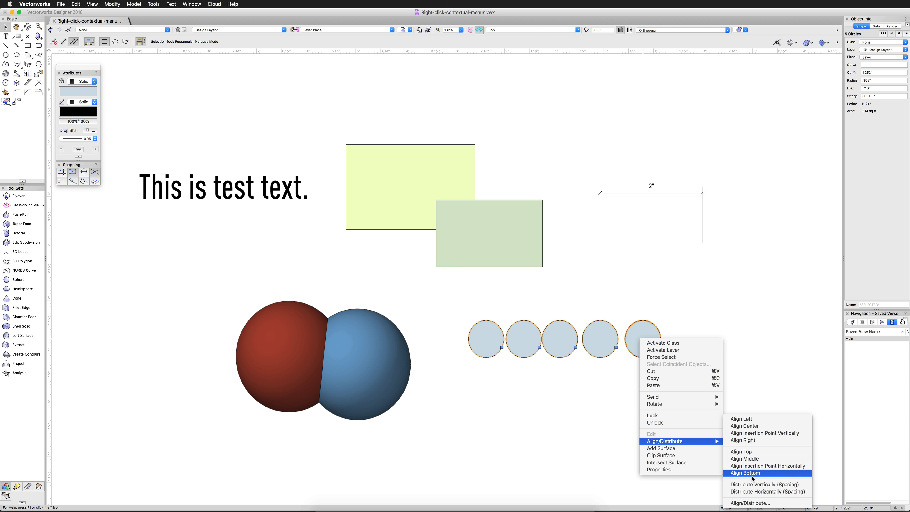
left_click(757, 492)
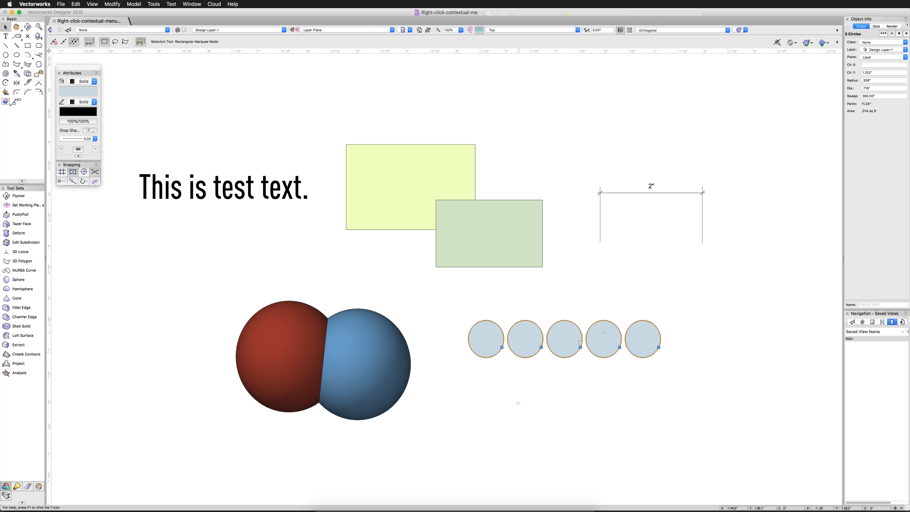
left_click(696, 343)
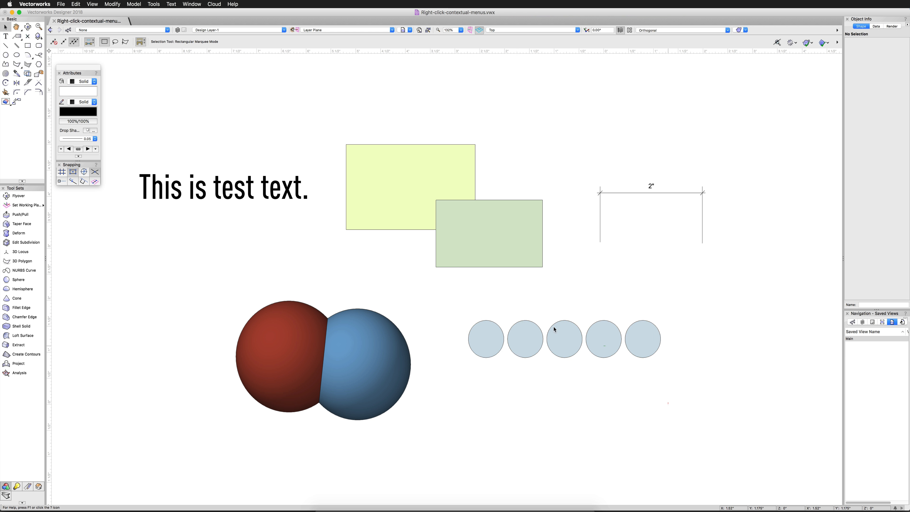
Select both spheres and review the solid-modelling and alignment commands in their context options.
left_click_drag(175, 273, 454, 462)
right_click(338, 336)
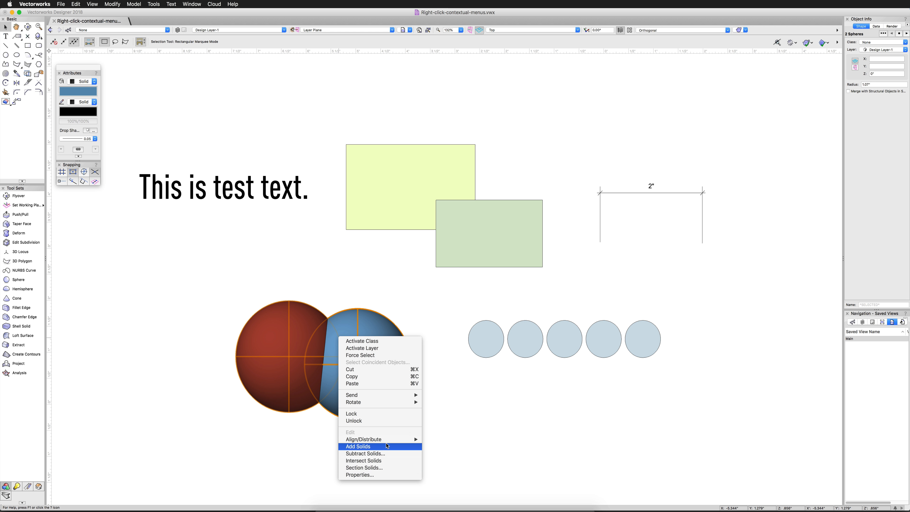
mouse_move(388, 440)
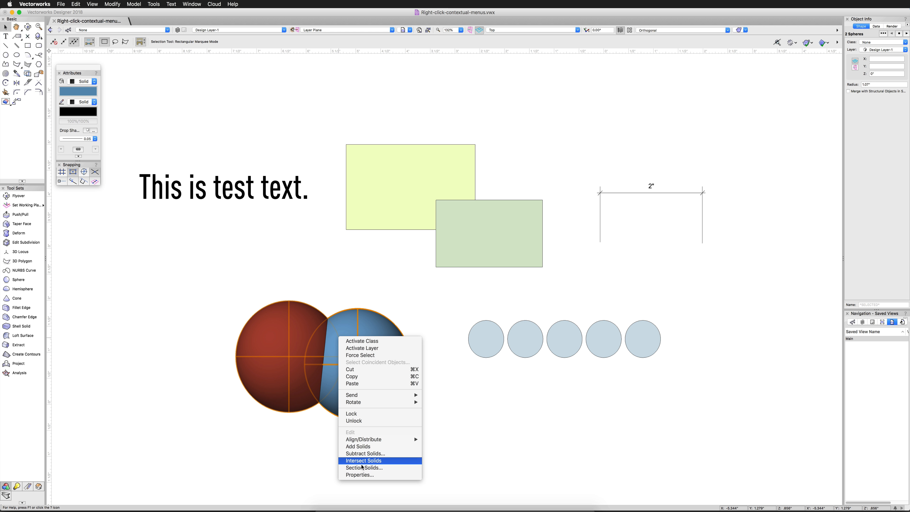
left_click(384, 292)
Select both rectangles and review their context commands for adding, clipping and intersecting surfaces.
left_click_drag(325, 114, 550, 272)
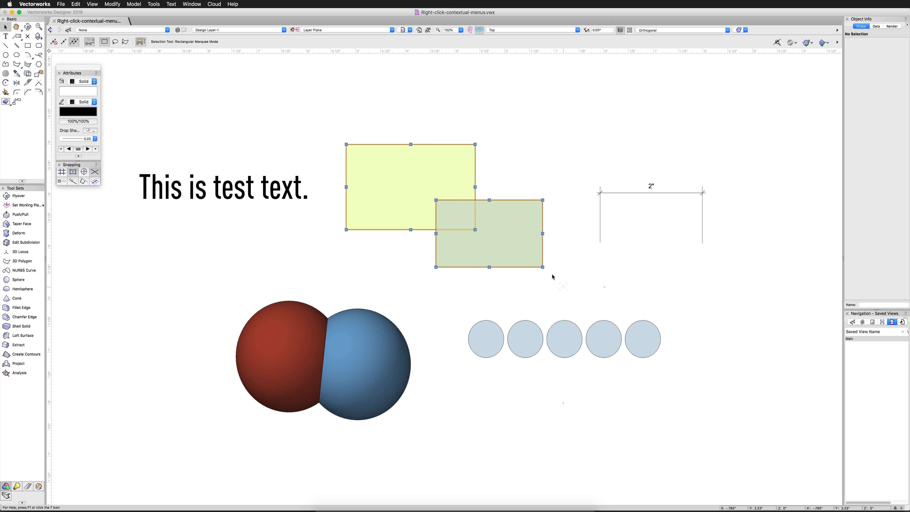
right_click(480, 218)
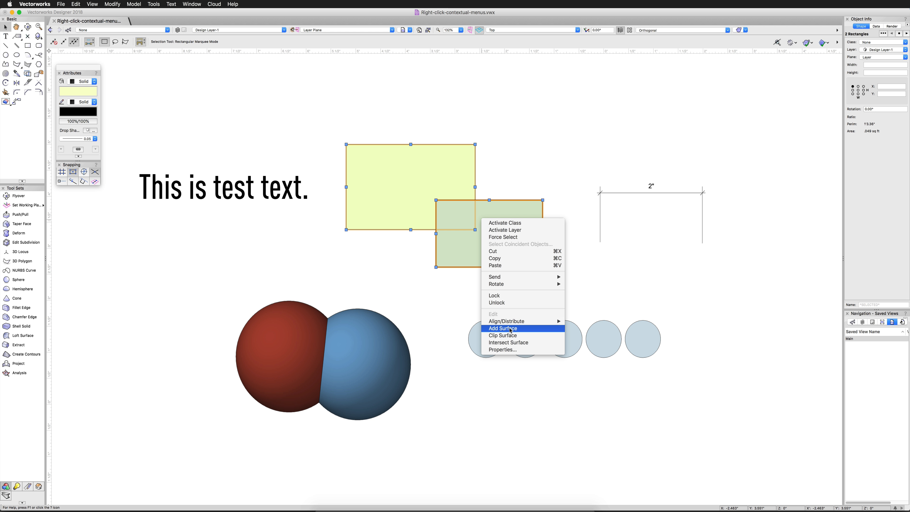
left_click(450, 295)
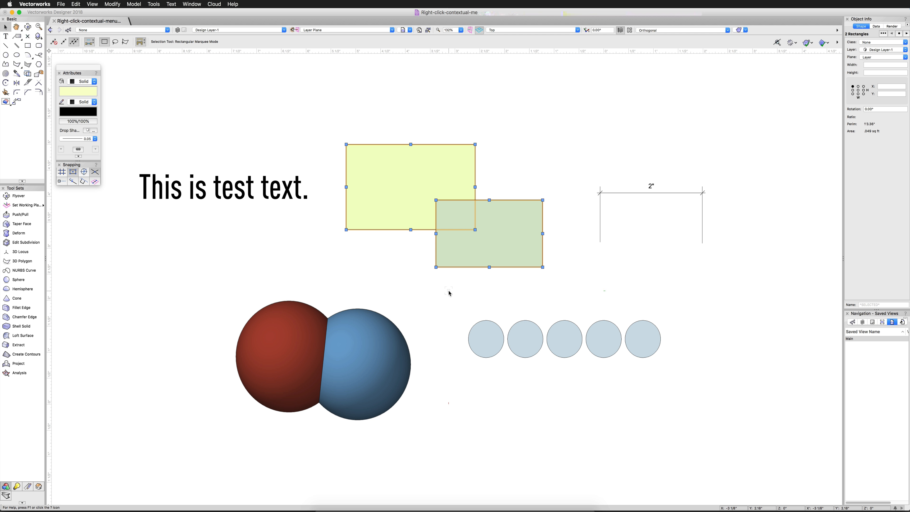
left_click(449, 293)
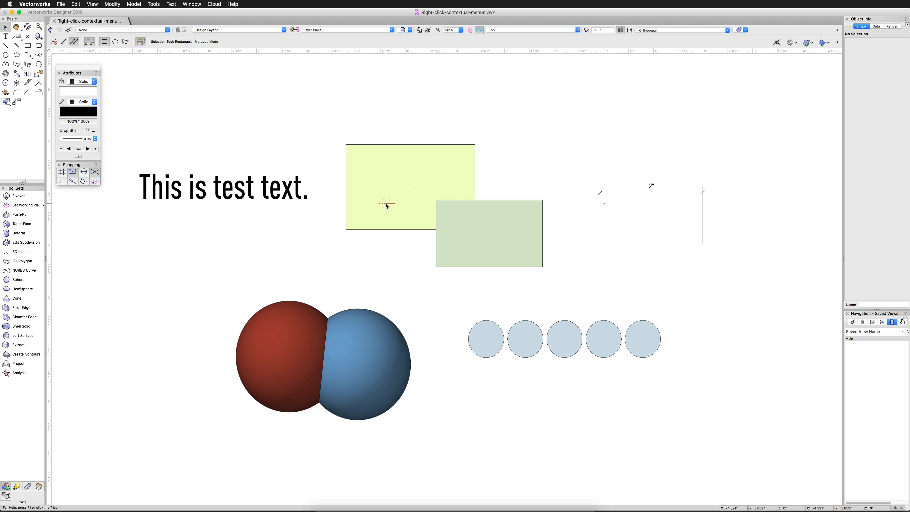
Select both rectangles together with the five circles and review the context commands for this mixed 2D selection.
left_click_drag(323, 114, 568, 297)
left_click_drag(449, 286, 682, 408, "shift")
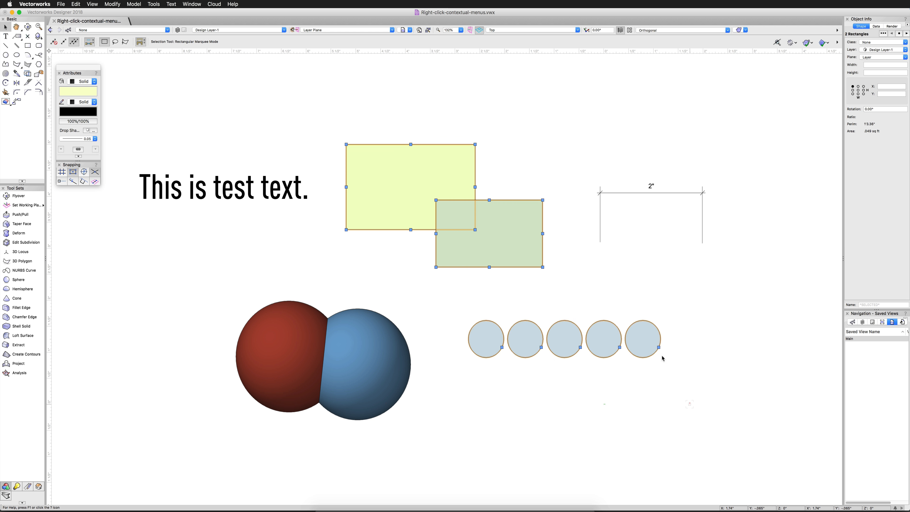
right_click(524, 329)
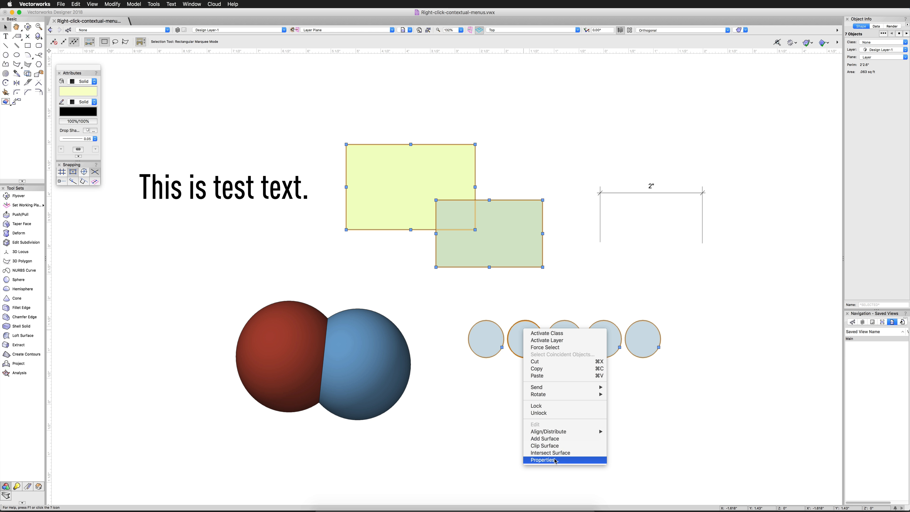
mouse_move(576, 432)
left_click(509, 392)
left_click(506, 380)
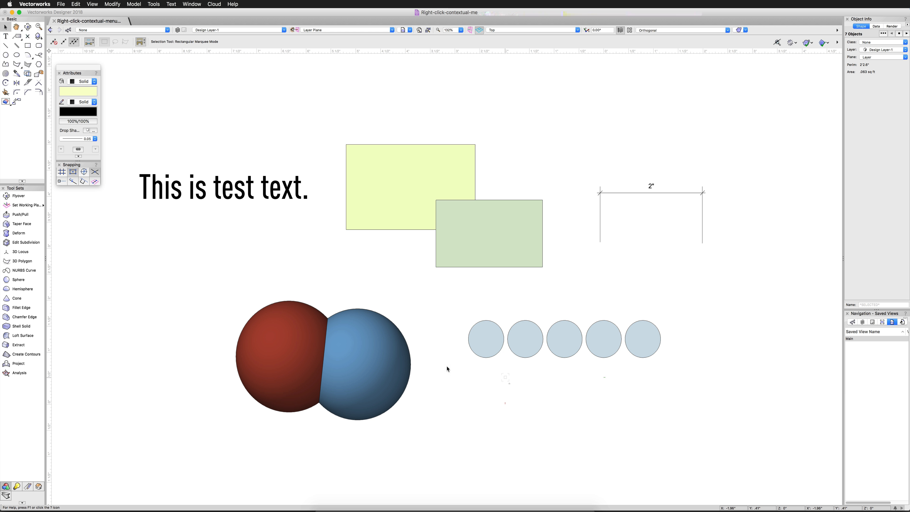
Compare the context commands for the spheres with two circles selected against those for all objects selected.
left_click_drag(196, 271, 555, 466)
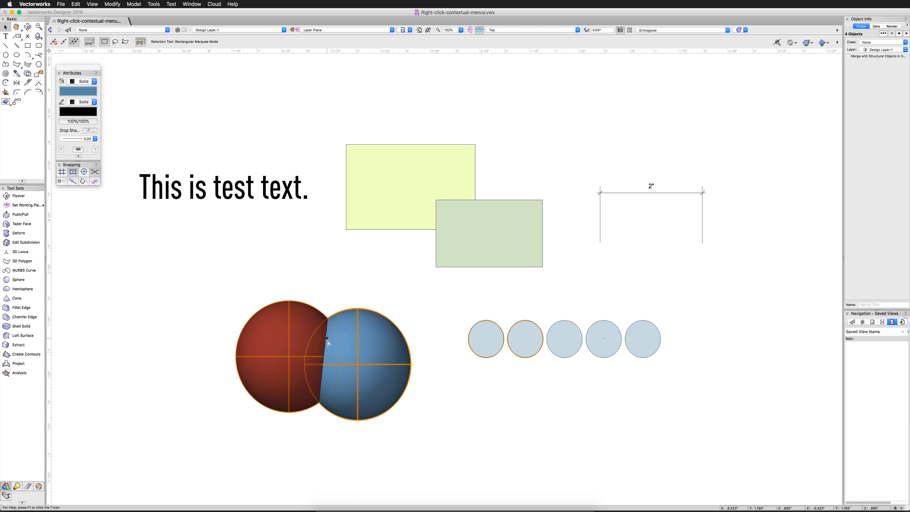
right_click(364, 329)
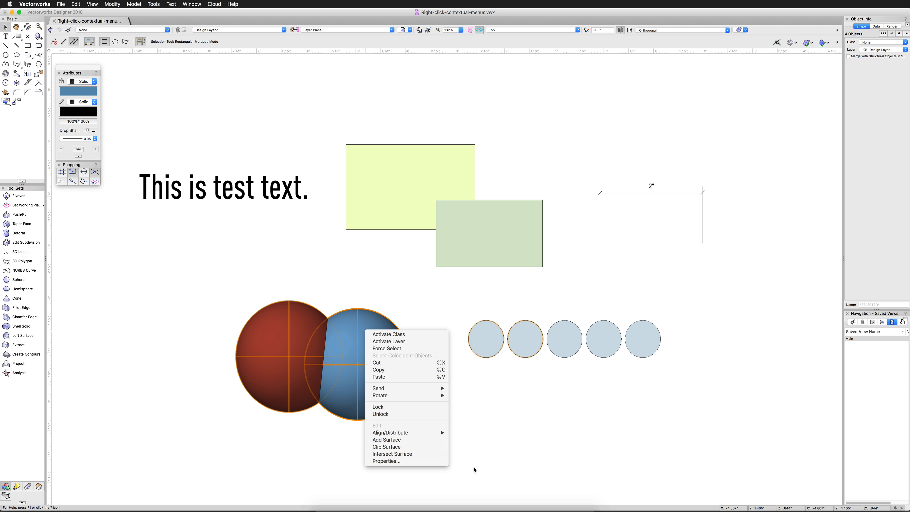
left_click(479, 459)
mouse_move(108, 77)
left_mouse_down()
mouse_move(654, 394)
mouse_move(789, 452)
left_mouse_up()
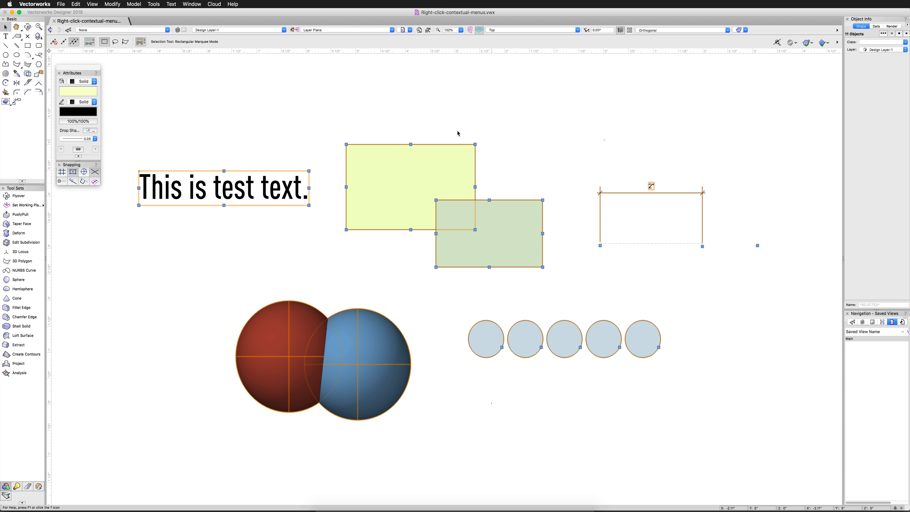
right_click(400, 175)
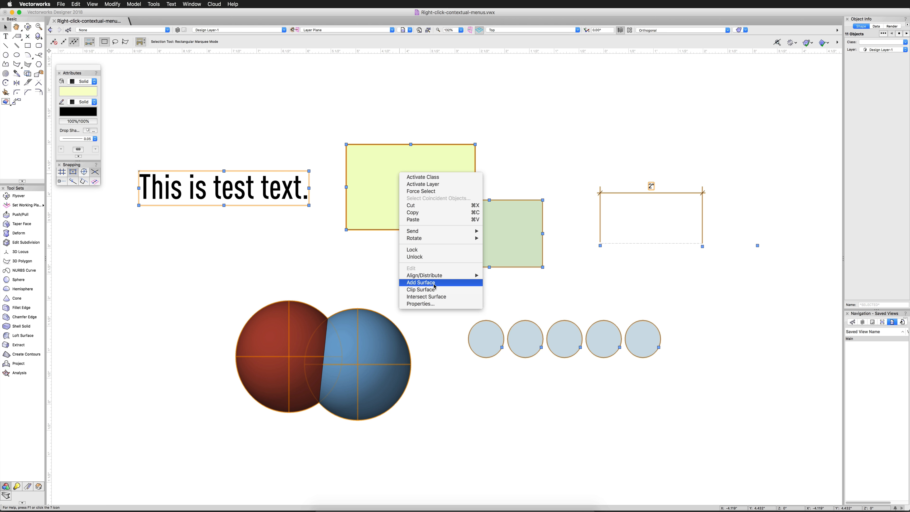
Select only the two spheres, review their solid-modelling context commands again and clear the selection.
left_click(520, 301)
left_click(481, 296)
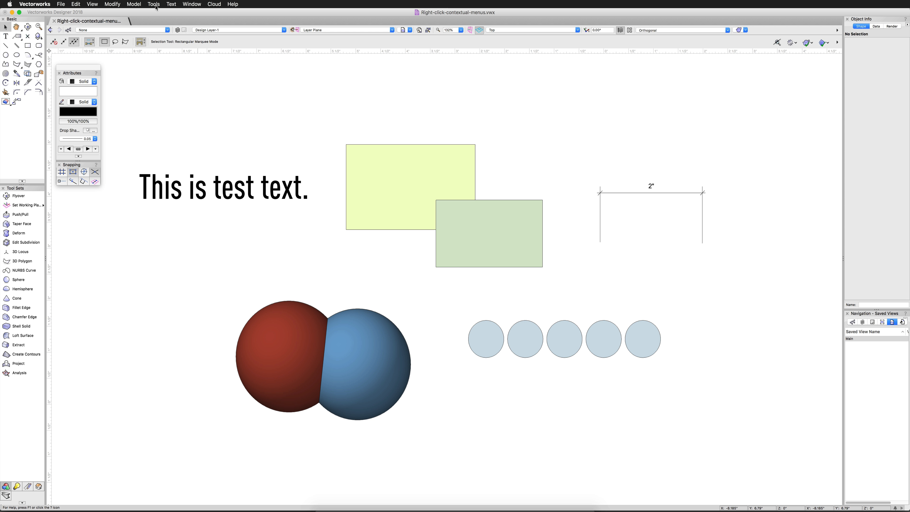
left_click_drag(186, 273, 490, 473)
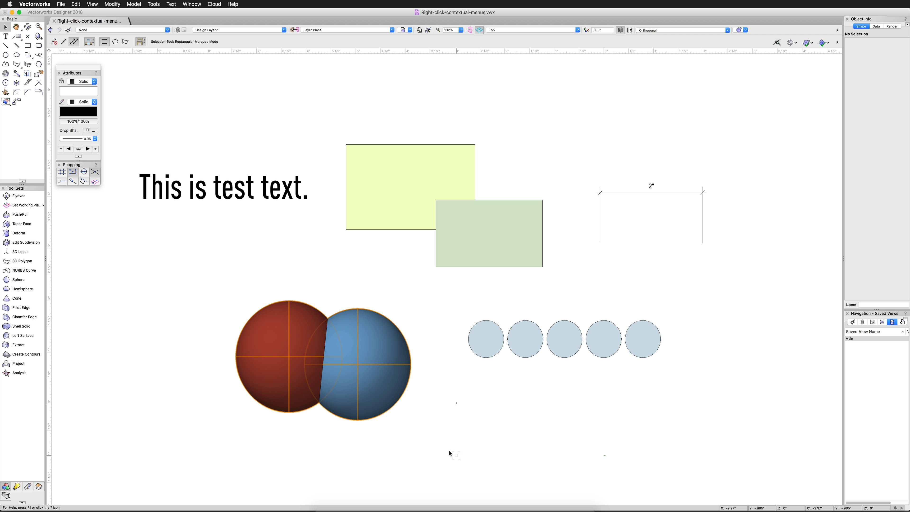
right_click(351, 340)
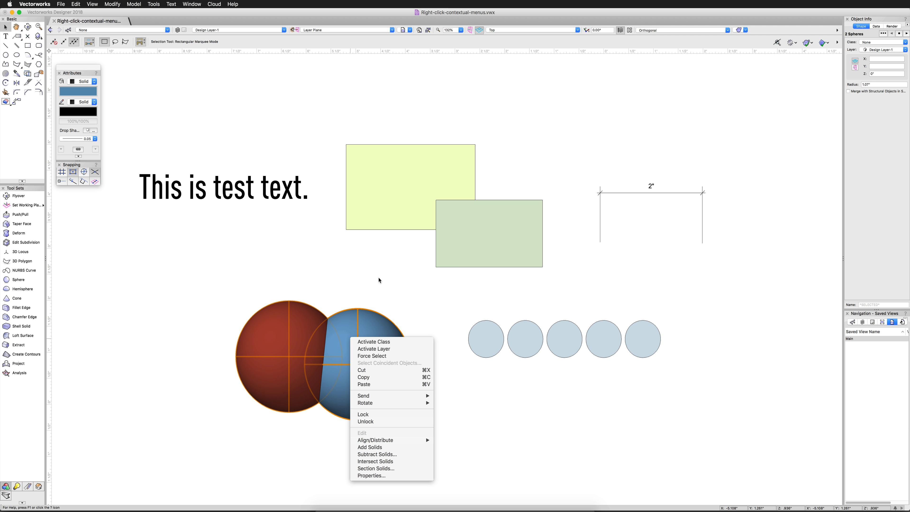
left_click(420, 289)
left_click(396, 287)
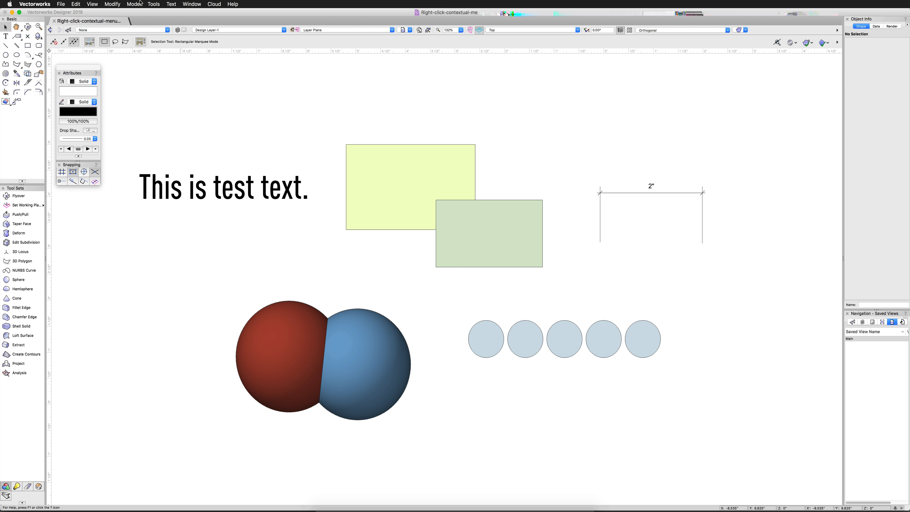
Open the current Fundamentals workspace for editing and compare its Document Context and Object Context command lists.
left_click(154, 5)
mouse_move(191, 148)
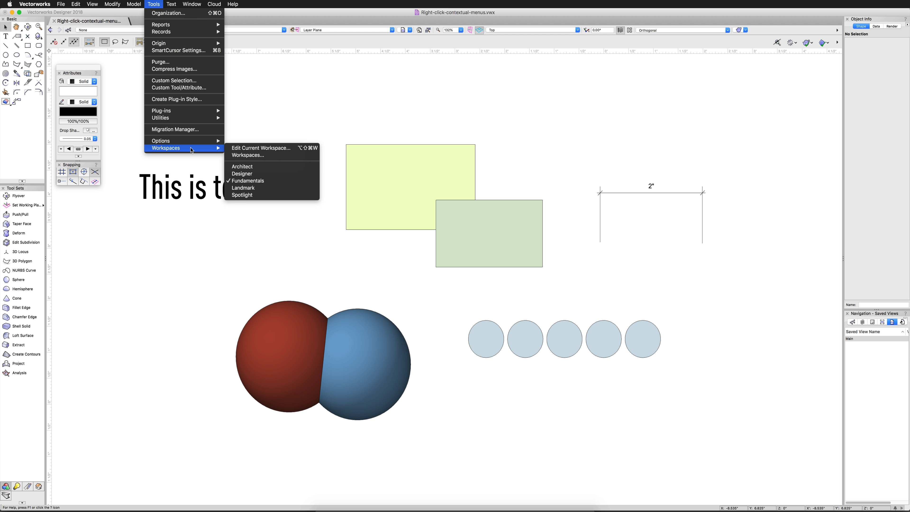
left_click(246, 149)
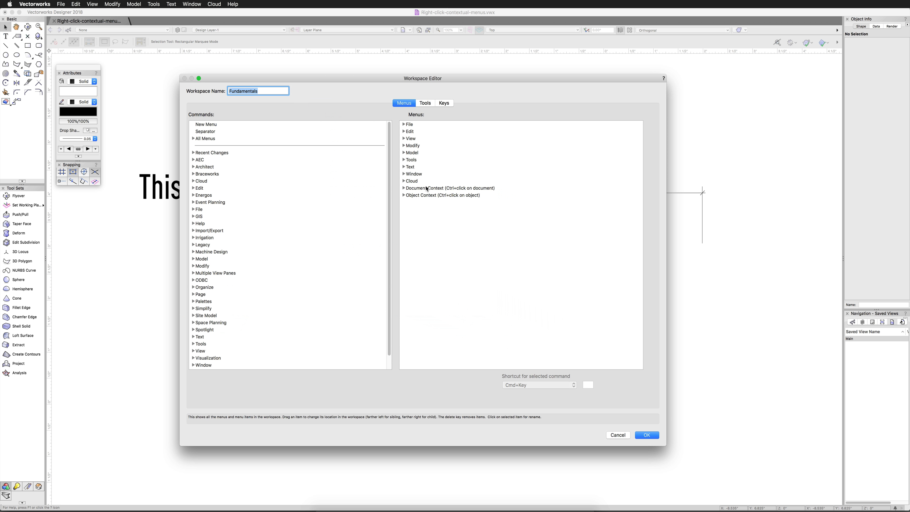
left_click(403, 195)
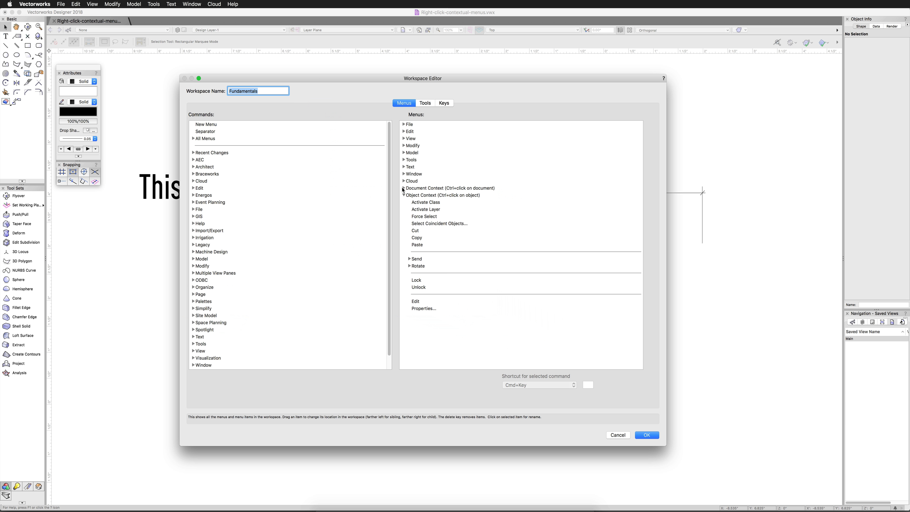
left_click(404, 188)
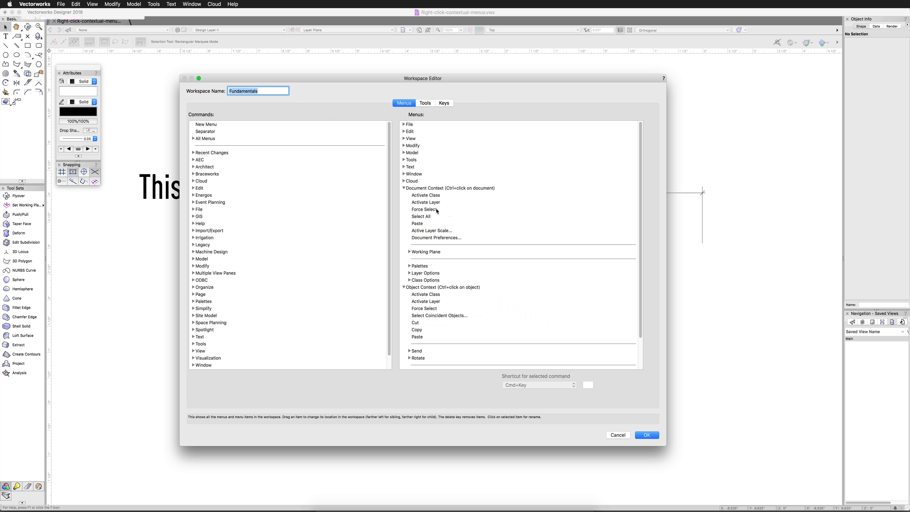
left_click(403, 188)
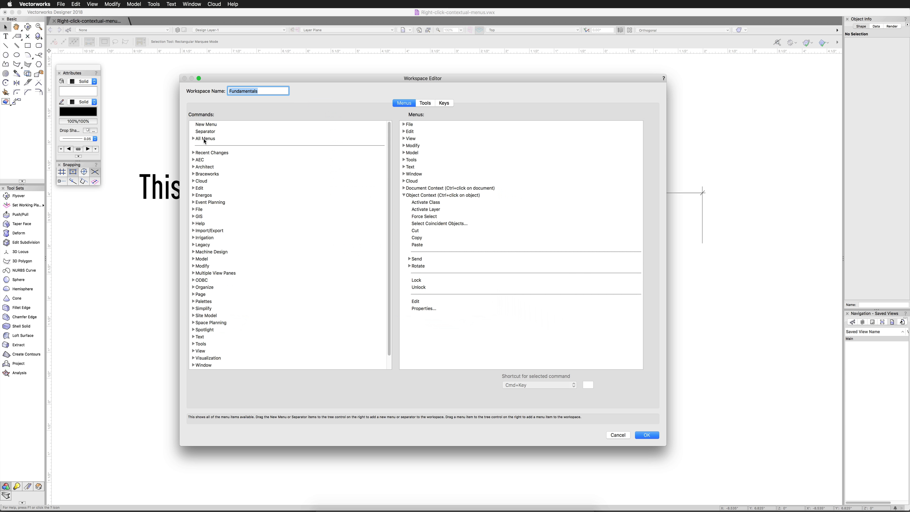
Add the Create Symbol command from All Menus below Properties in the Object Context list and save the workspace.
left_click(193, 138)
scroll(222, 230, "down", 10)
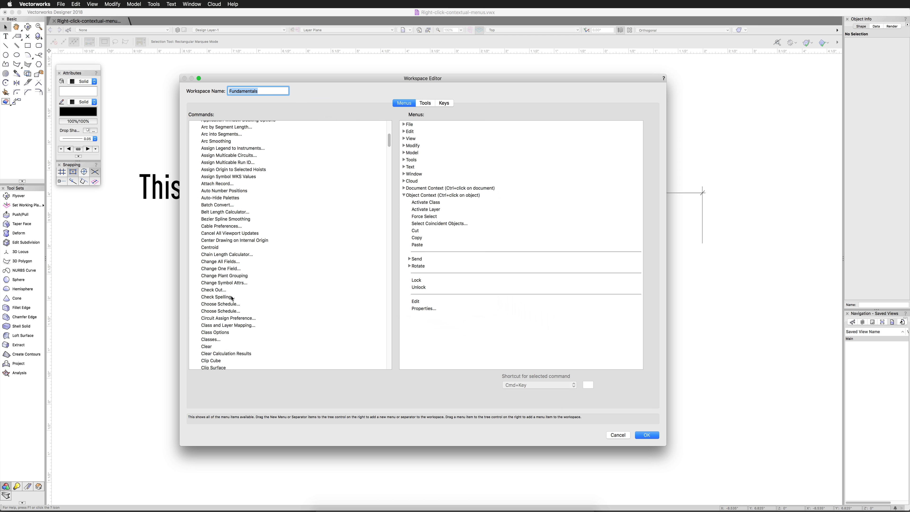
scroll(232, 298, "down", 3)
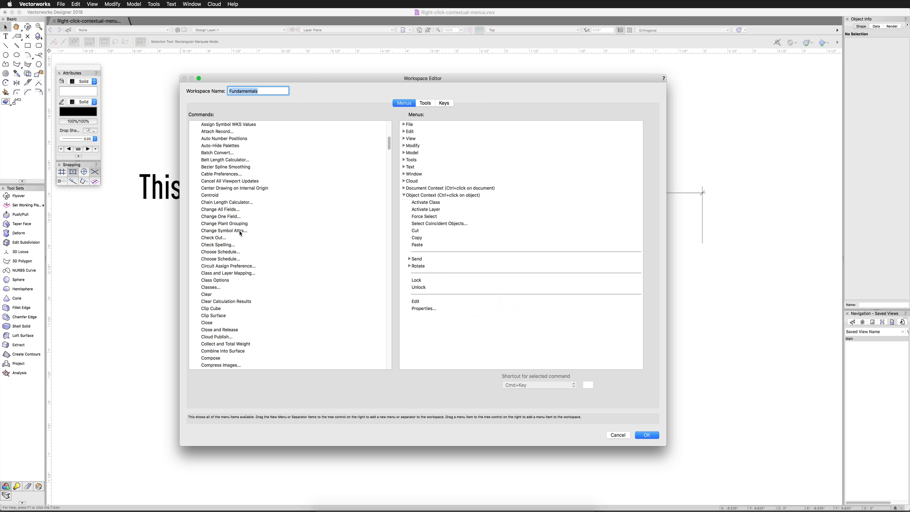
scroll(232, 279, "down", 15)
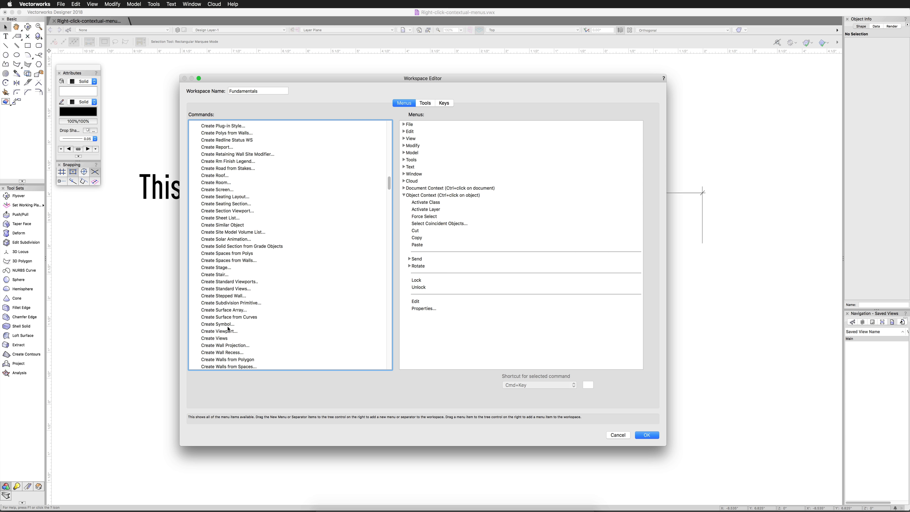
left_click_drag(216, 326, 416, 323)
left_click_drag(413, 312, 412, 315)
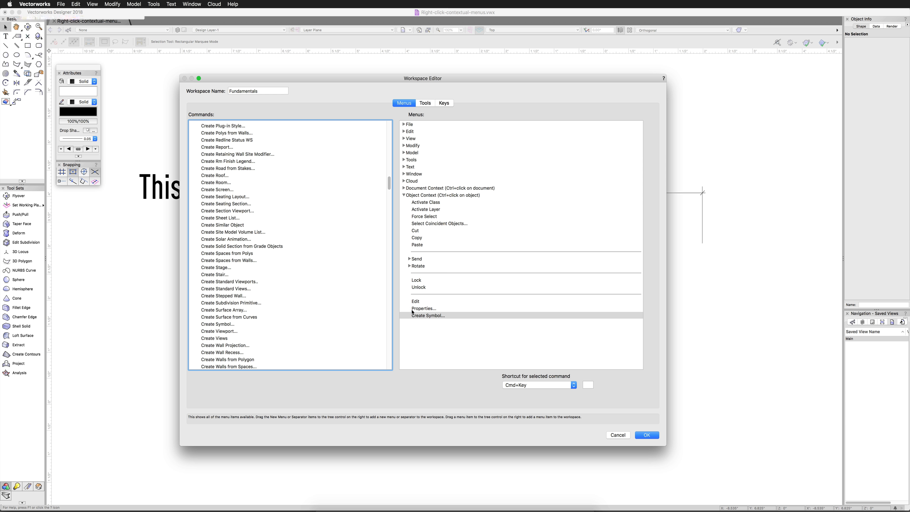
left_click(646, 435)
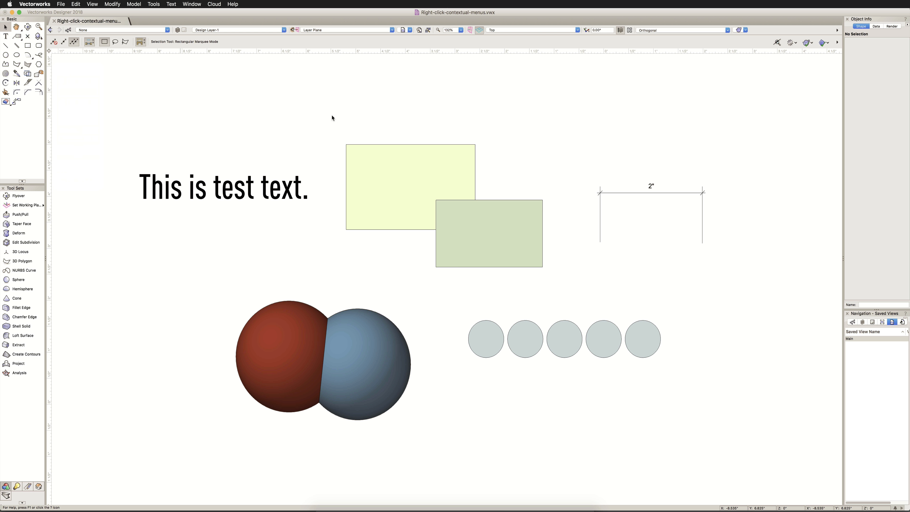
Create a symbol named Symbol-1 from both rectangles through their context commands, keeping the default symbol options.
left_click_drag(323, 127, 534, 264)
right_click(452, 208)
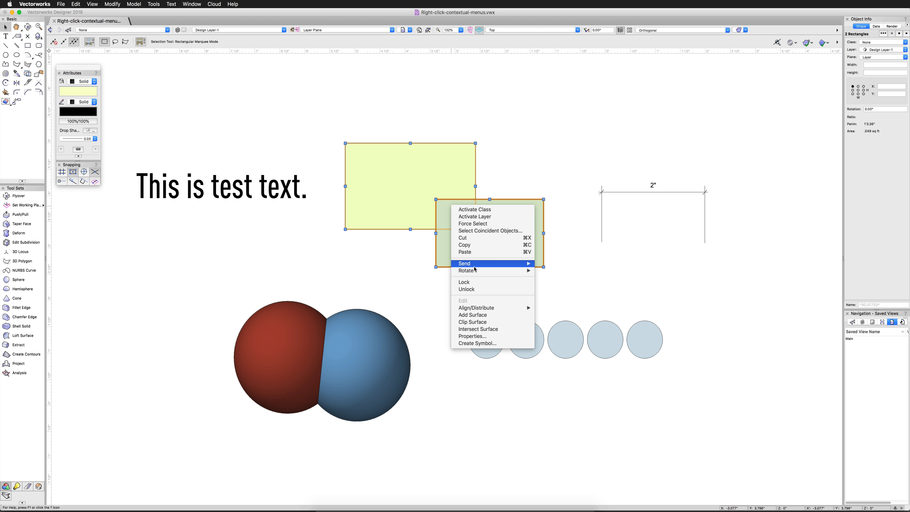
left_click(485, 343)
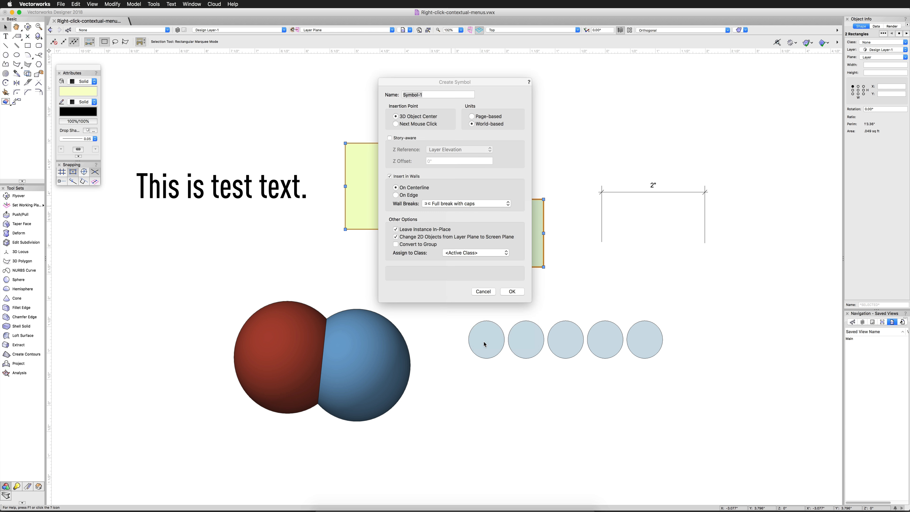
left_click(512, 292)
left_click(537, 265)
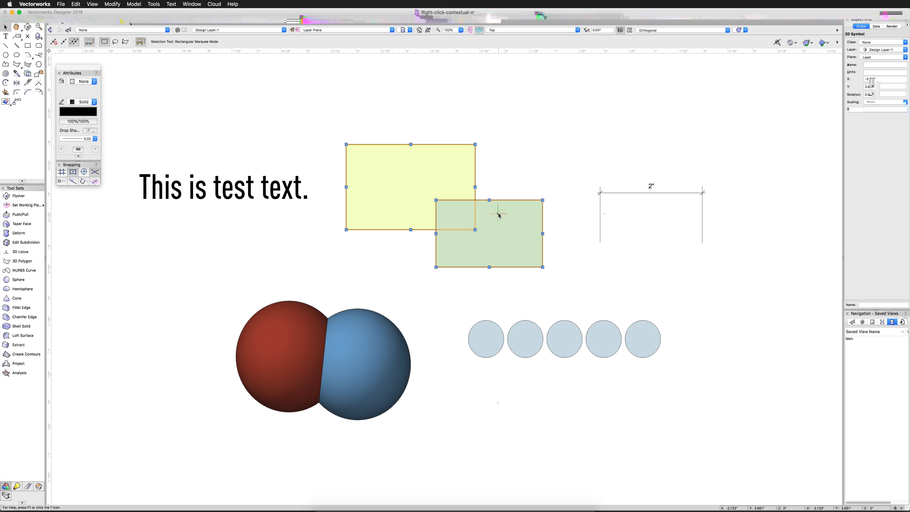
left_click(422, 116)
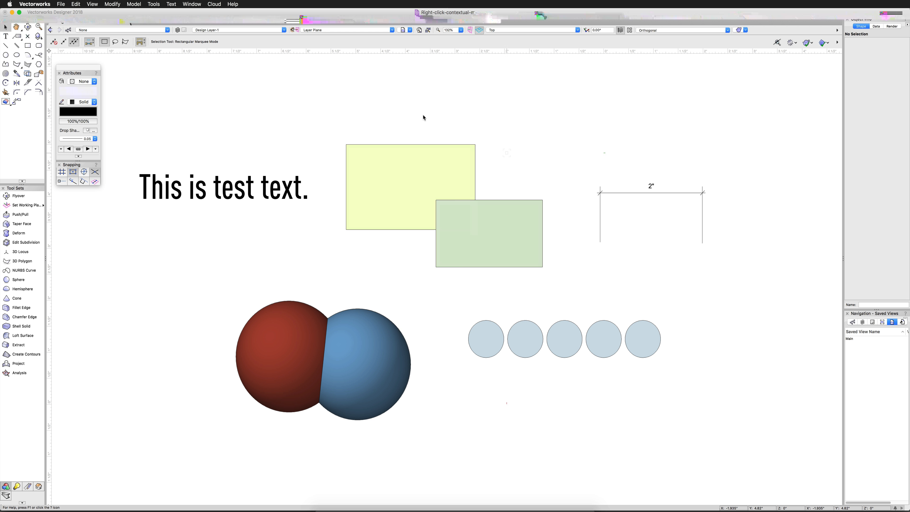
Select both rectangles and check which modification commands, such as Group and Ungroup, are available for them.
left_click(111, 4)
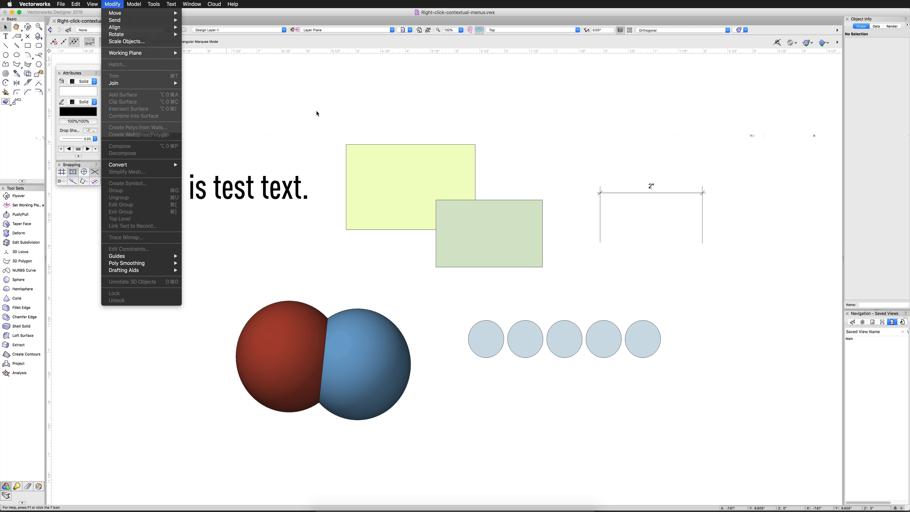
left_click_drag(331, 121, 577, 300)
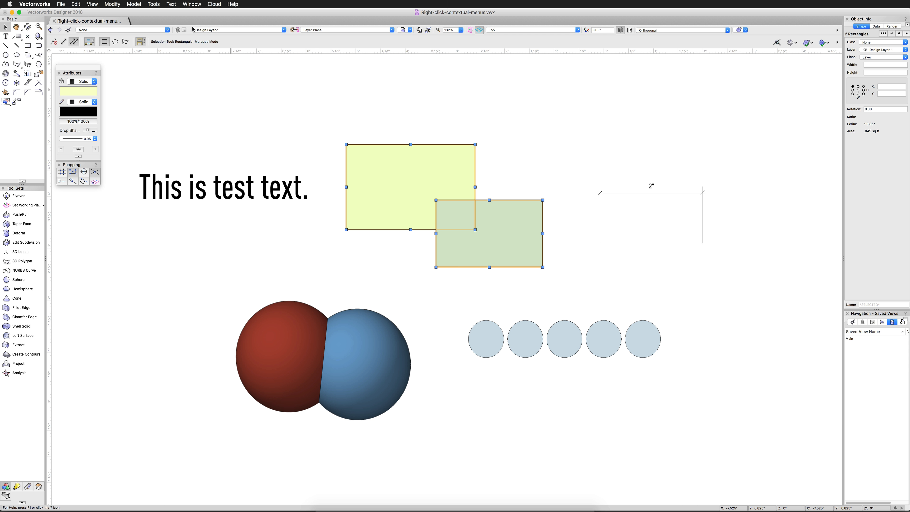
left_click(114, 4)
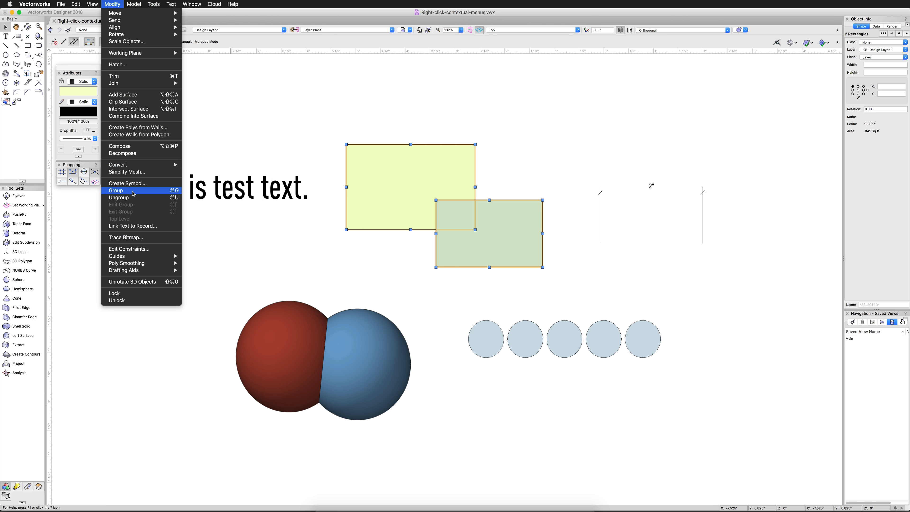
left_click(172, 191)
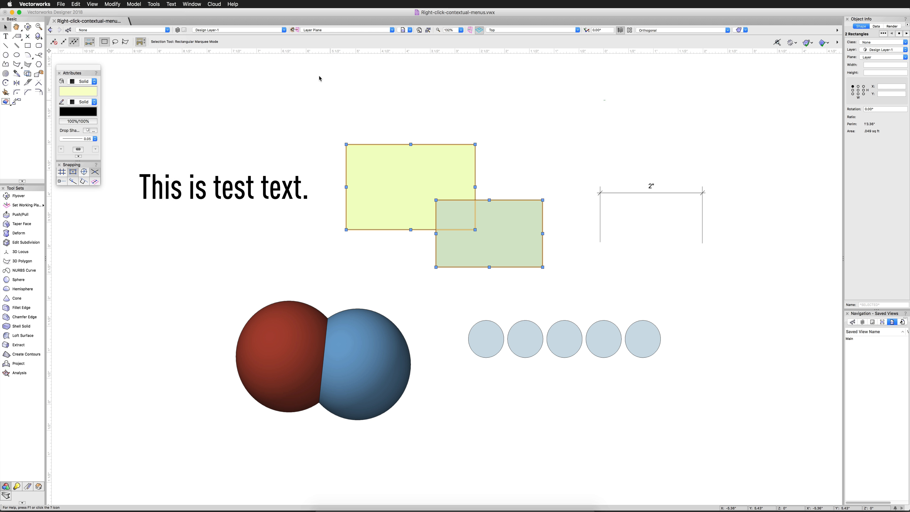
Add Group Items from All Menus below Create Symbol in the Fundamentals workspace's Object Context list and save the workspace.
left_click(173, 4)
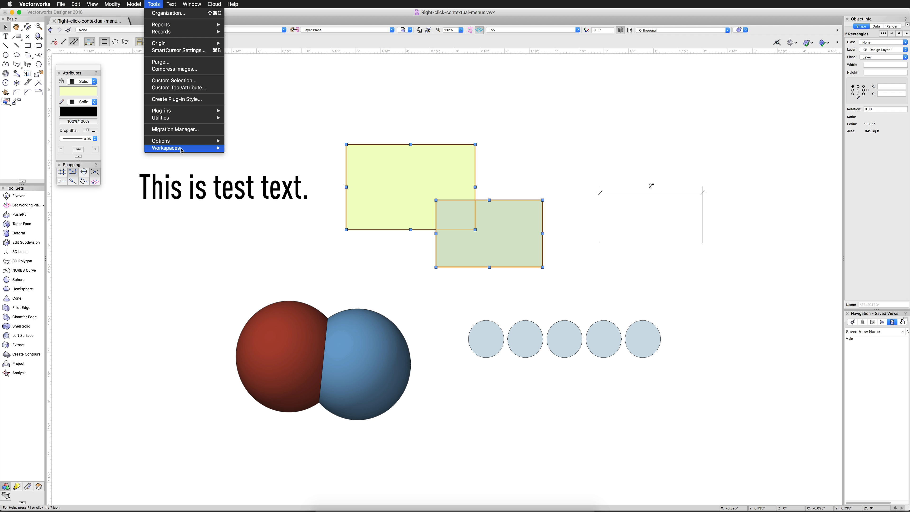
mouse_move(182, 148)
left_click(256, 149)
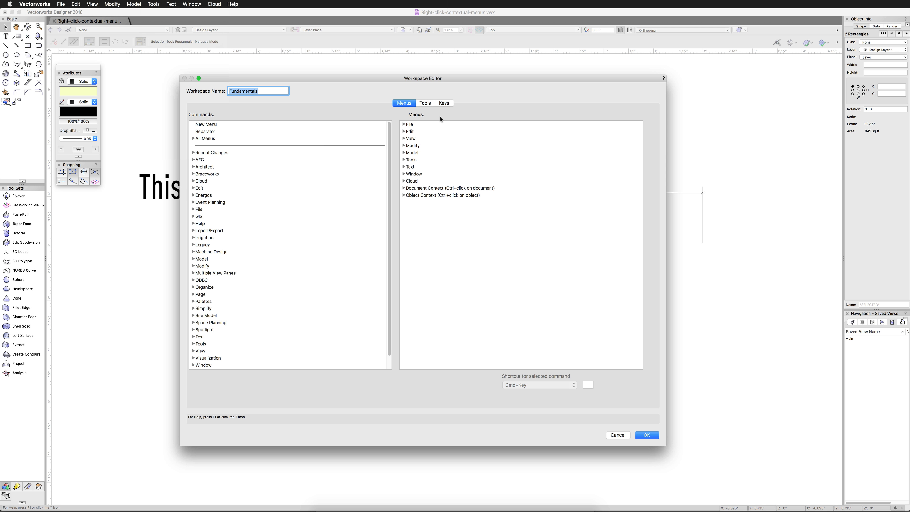
left_click(404, 195)
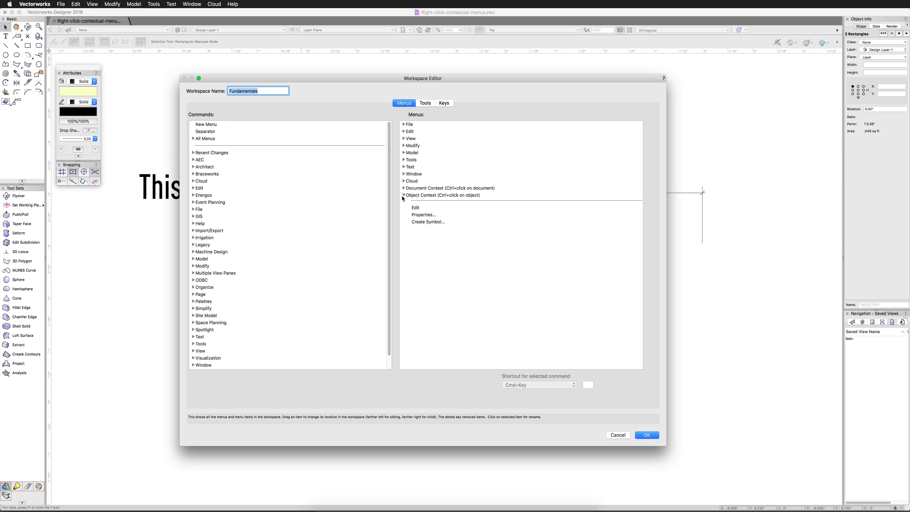
left_click(193, 138)
left_click(219, 160)
type("gr")
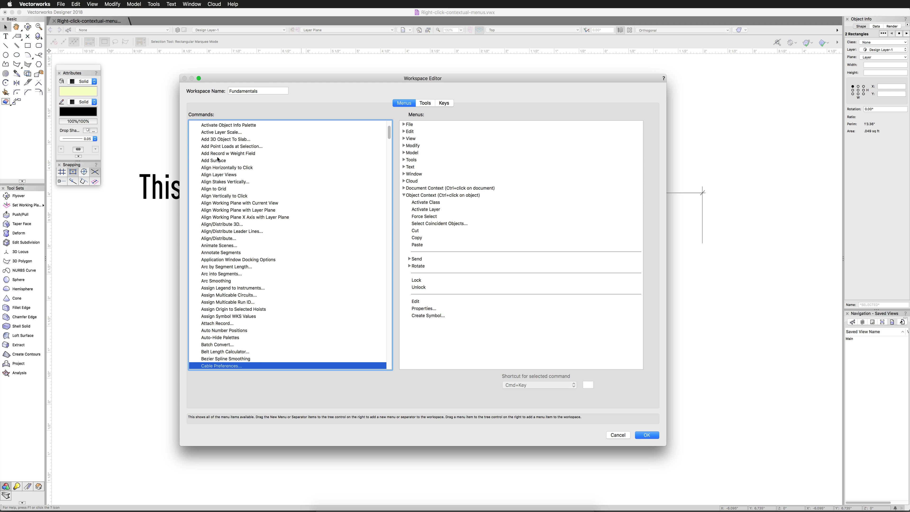
scroll(254, 282, "down", 2)
scroll(254, 282, "down", 1)
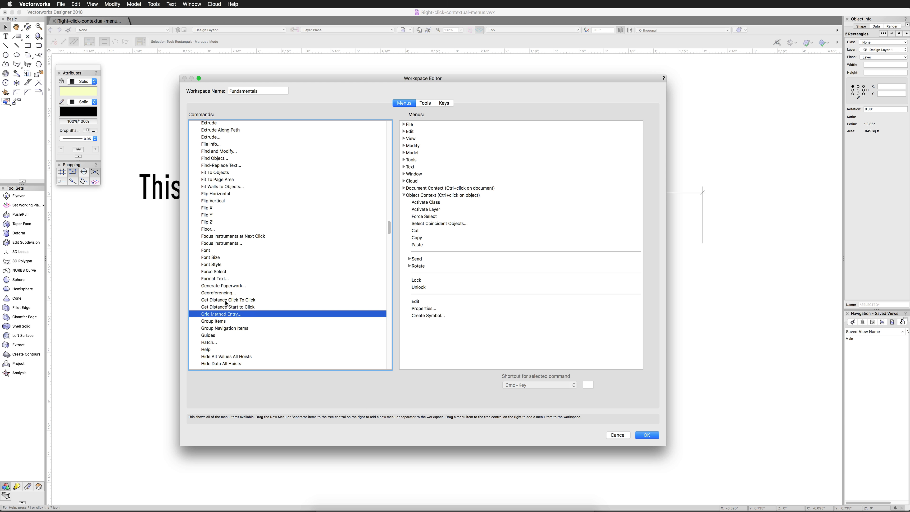
left_click_drag(213, 323, 424, 320)
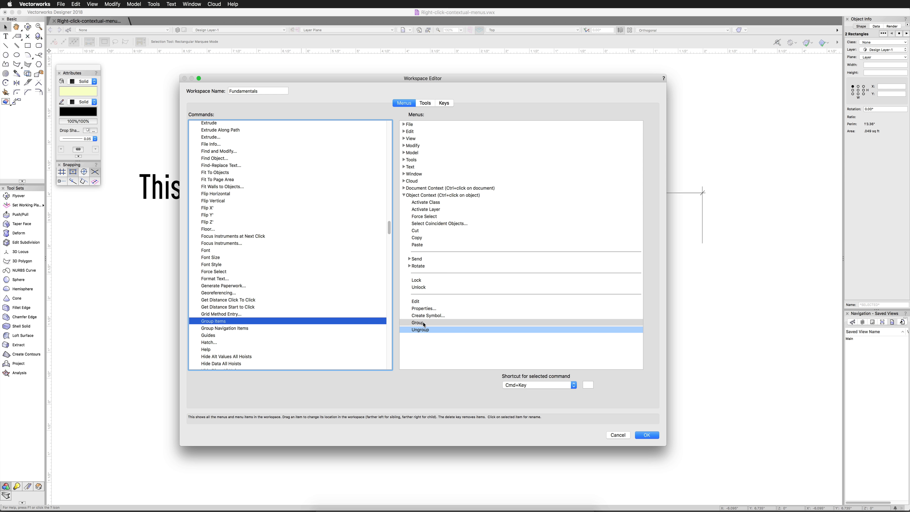
left_click(647, 435)
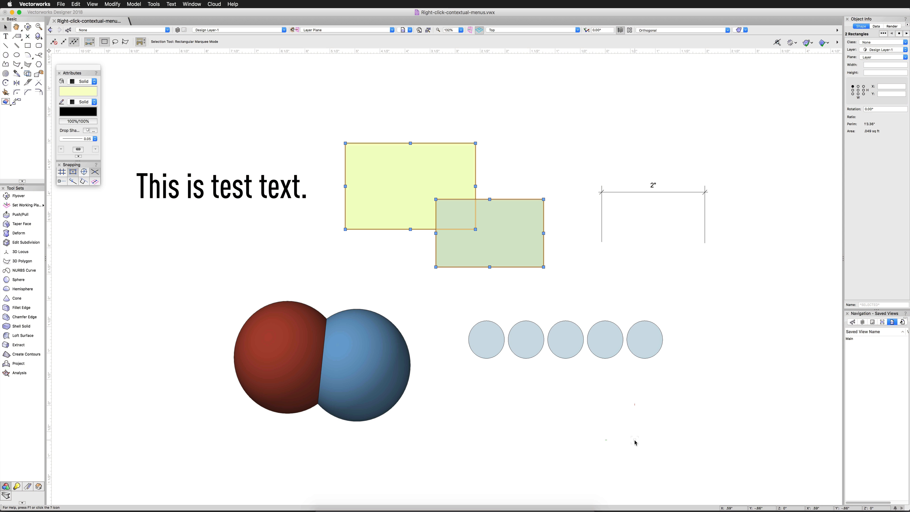
Try the newly added Group context command on both rectangles and review their context commands again.
right_click(451, 215)
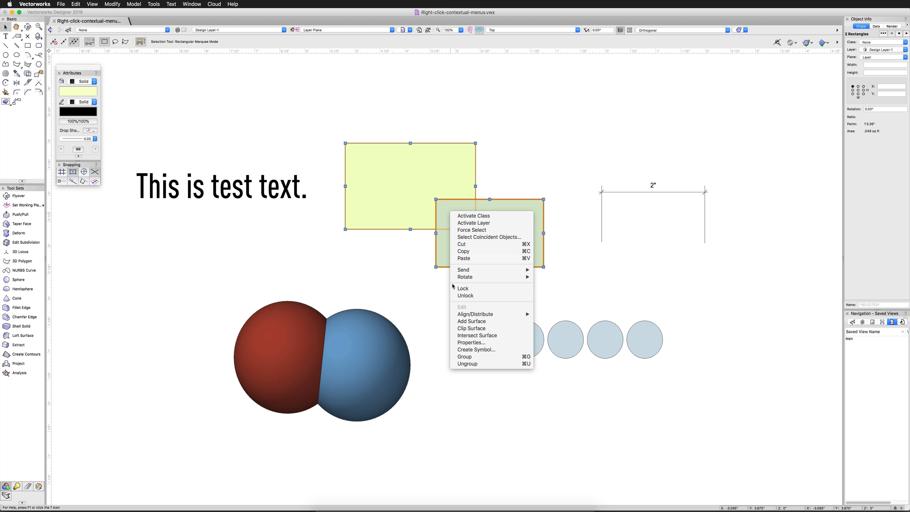
left_click(463, 356)
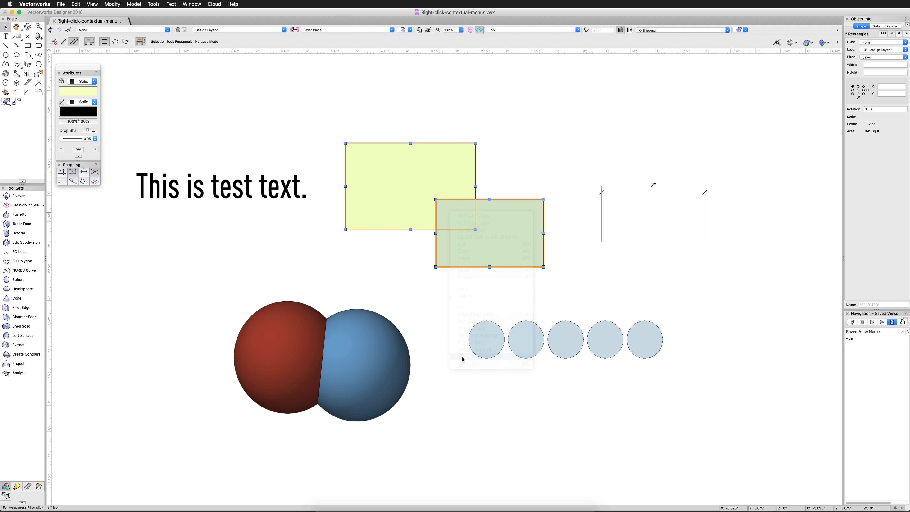
right_click(450, 203)
left_click(529, 335)
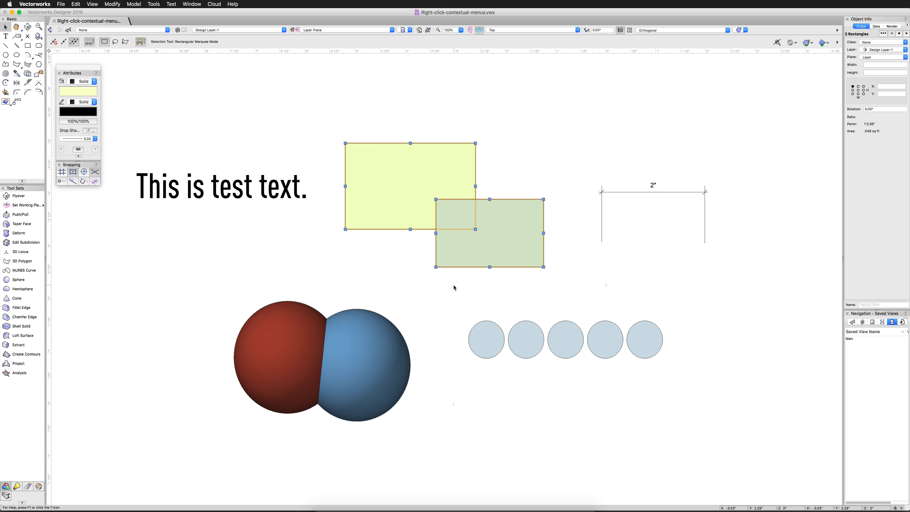
Clear the selection and review the document context commands on an empty area, including the Class Options choices.
left_click(316, 271)
right_click(213, 269)
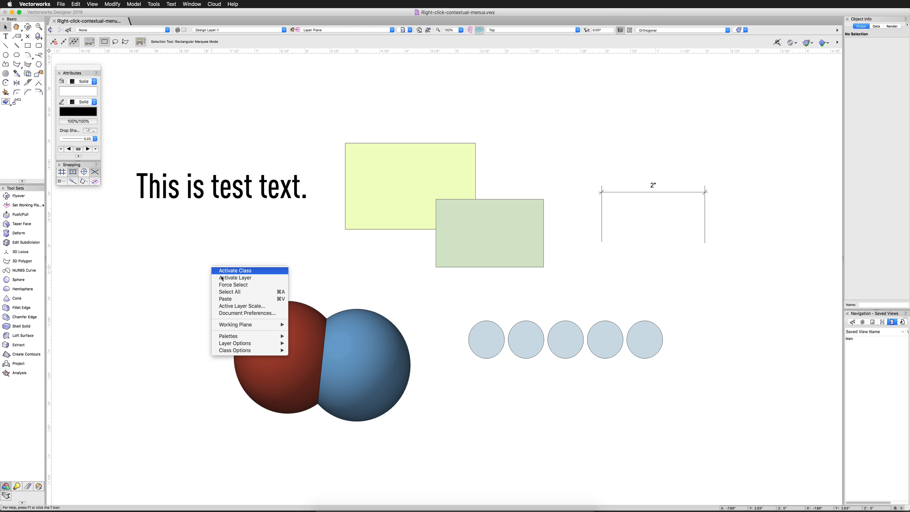
mouse_move(254, 352)
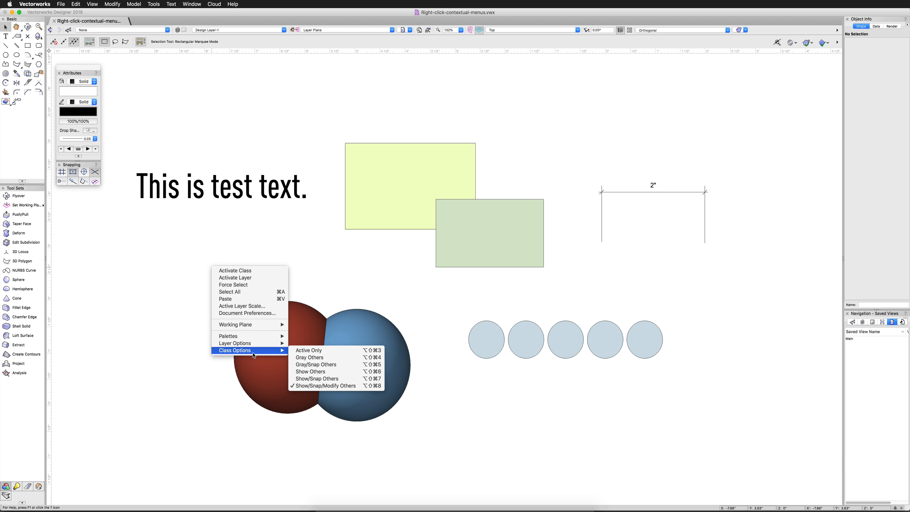
left_click(203, 339)
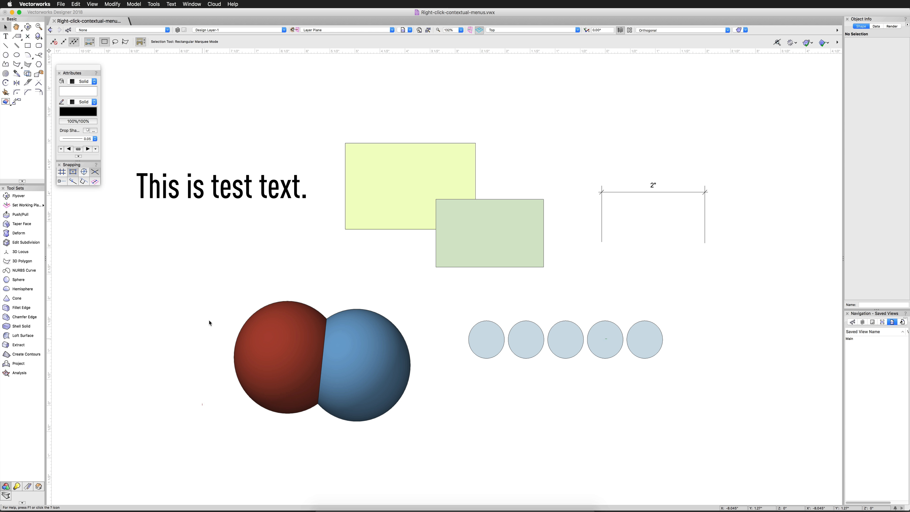
Add Export PDF from All Menus to the Fundamentals workspace's Document Context list below Class Options and save the workspace.
left_click(157, 4)
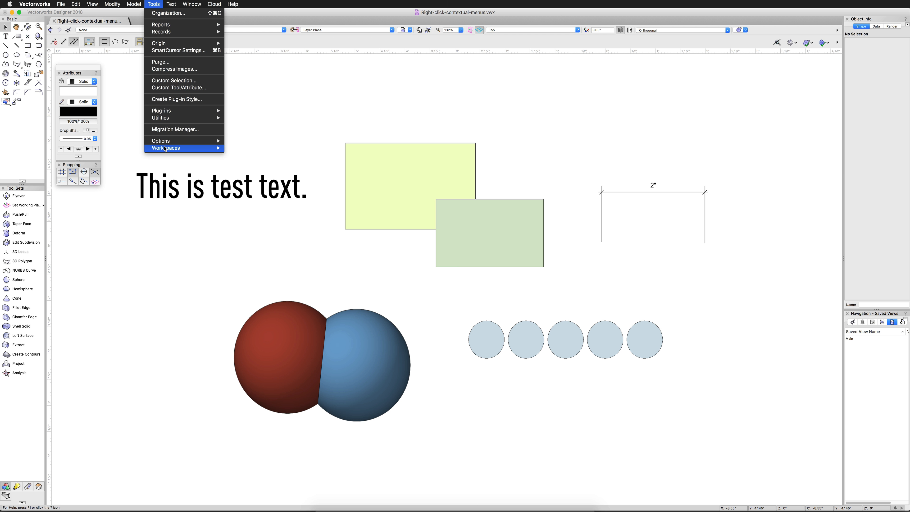
mouse_move(160, 148)
left_click(266, 148)
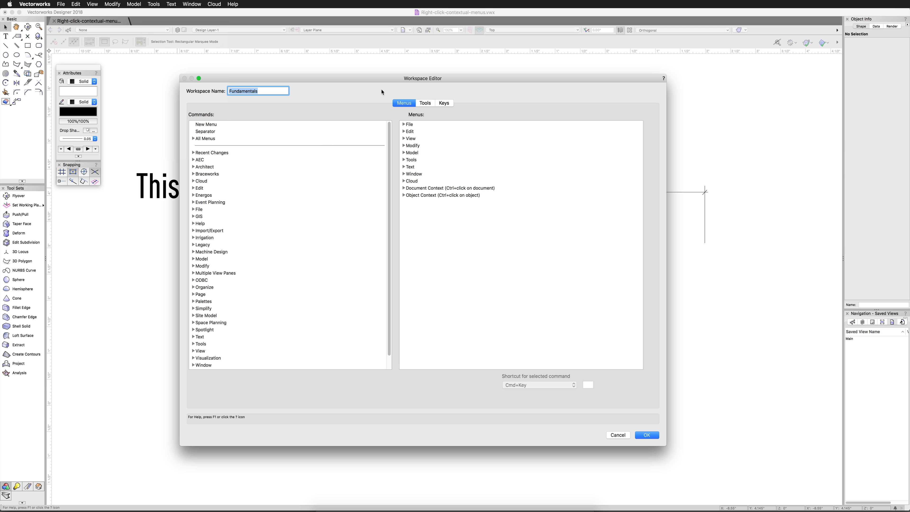
left_click(403, 188)
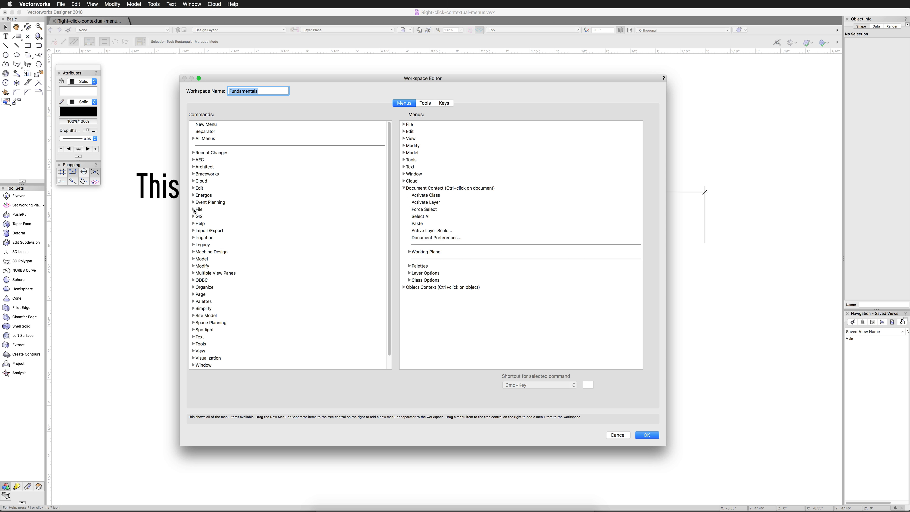
scroll(267, 254, "down", 2)
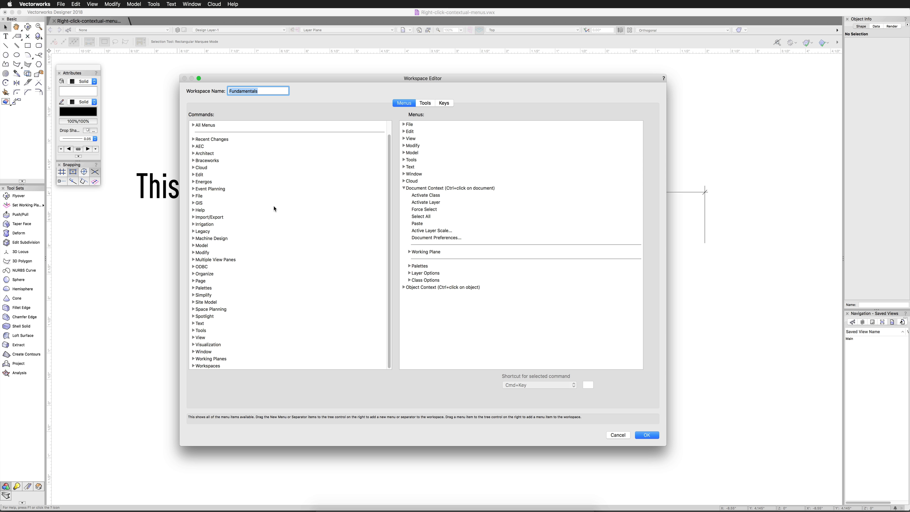
left_click(193, 125)
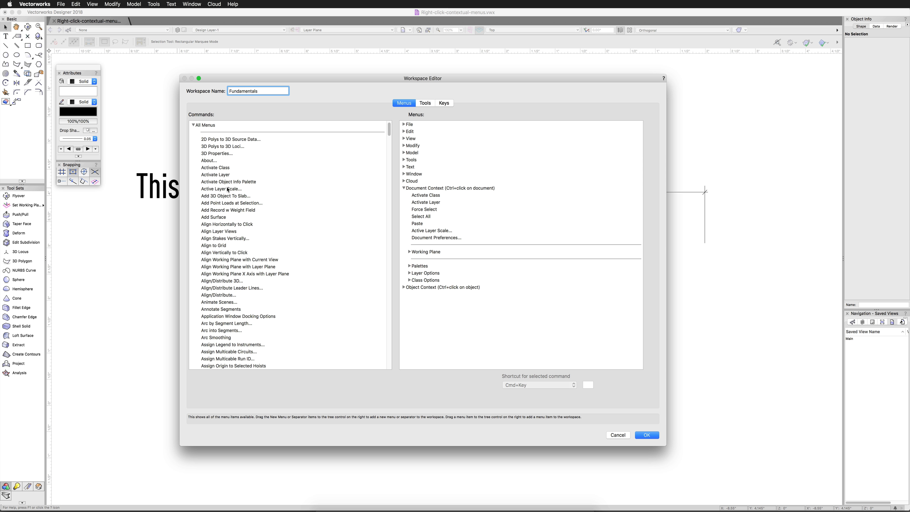
left_click(228, 186)
type("ex")
scroll(248, 273, "down", 3)
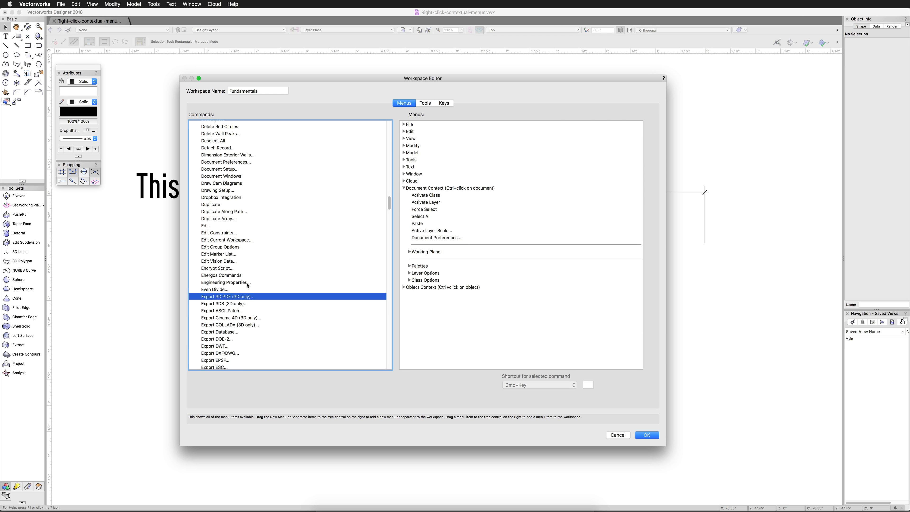
scroll(228, 356, "down", 7)
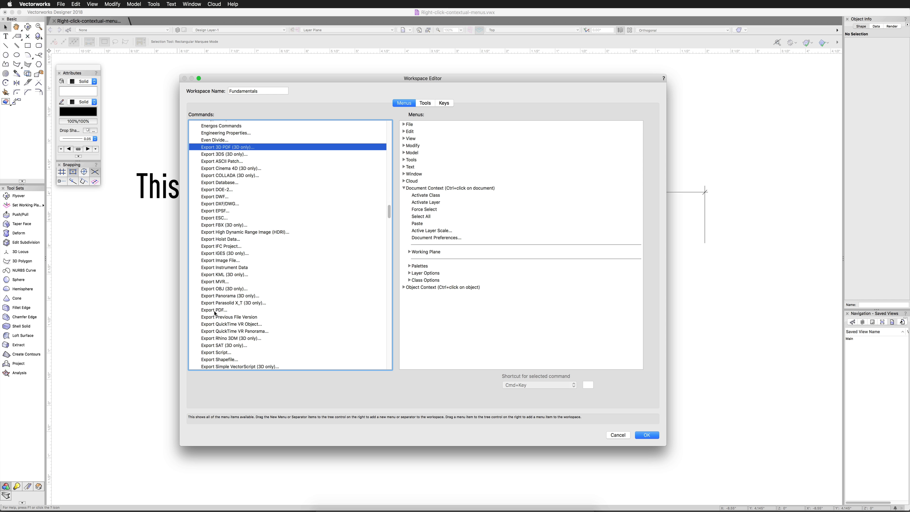
left_click_drag(215, 311, 413, 285)
left_click(646, 434)
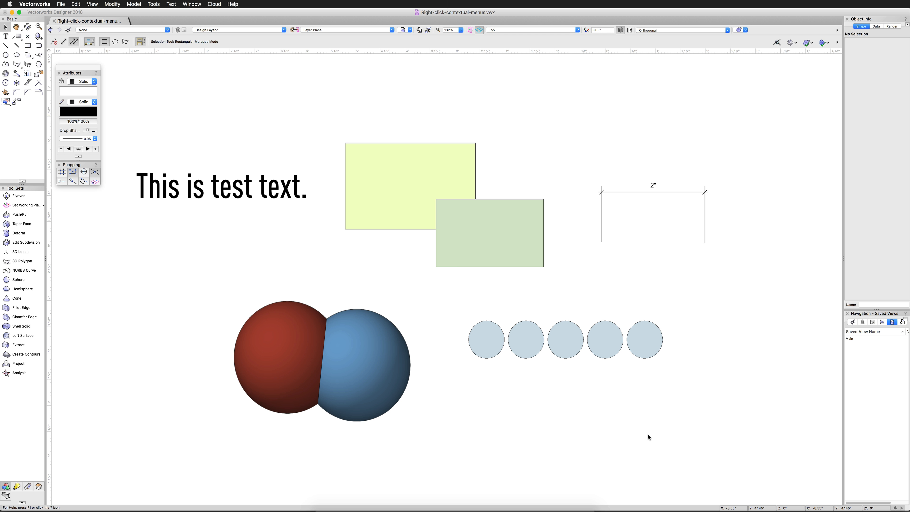
Try the newly added Export PDF context command on an empty area and close its settings without exporting.
right_click(356, 255)
left_click(389, 348)
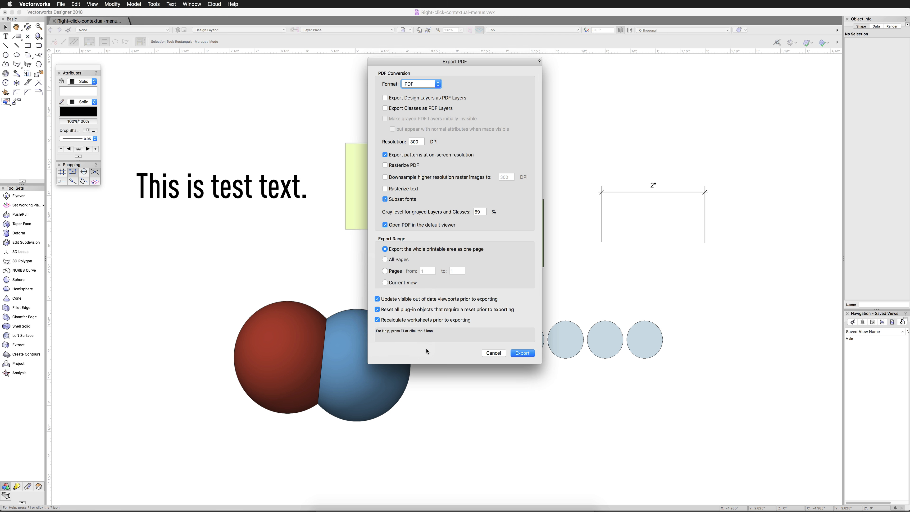
left_click(493, 352)
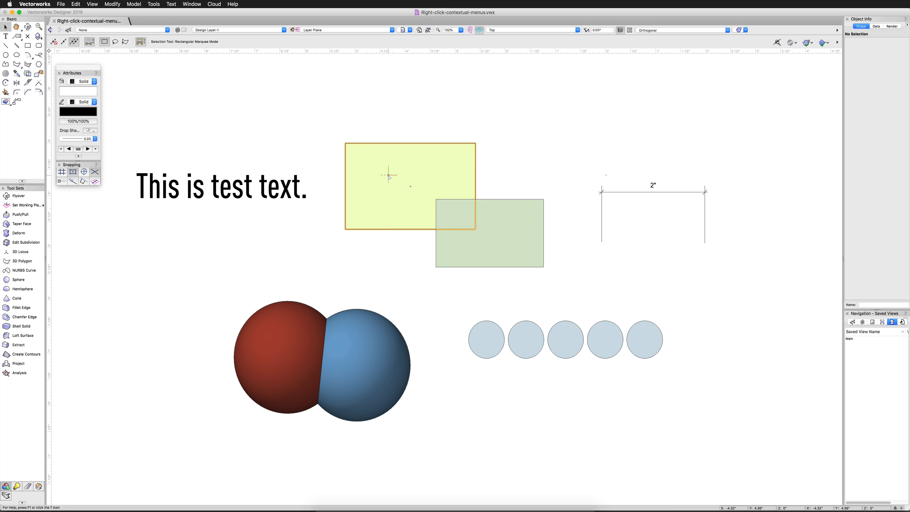
Group both rectangles through their context commands, comparing the commands offered for the yellow rectangle alone and for the group, then clear the selection.
right_click(389, 174)
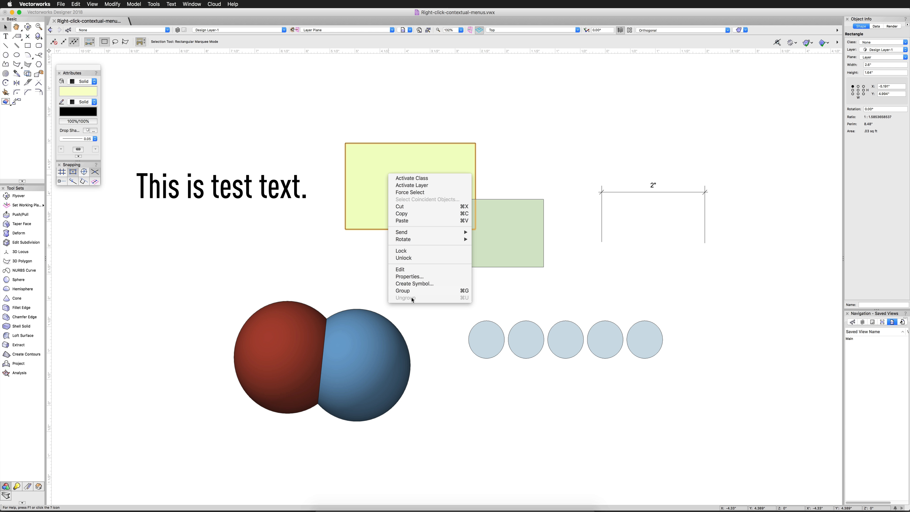
left_click(374, 273)
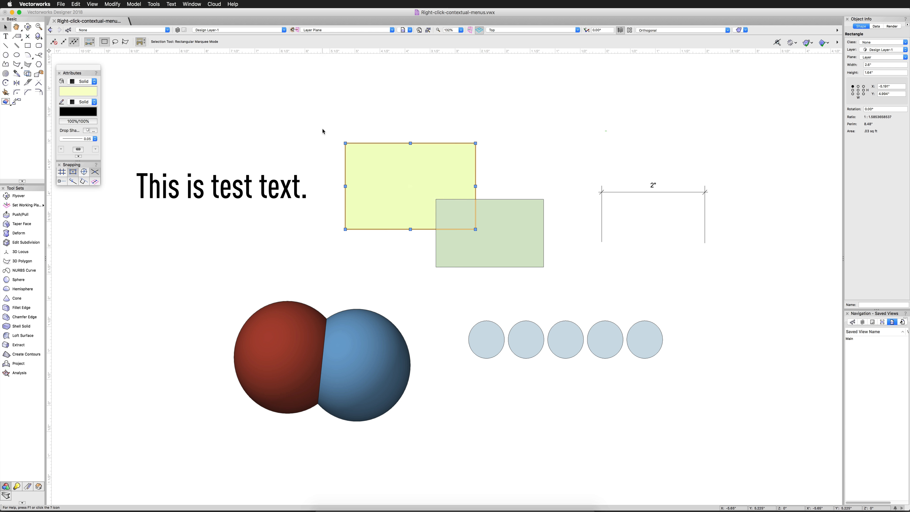
left_click_drag(319, 119, 571, 286)
right_click(482, 221)
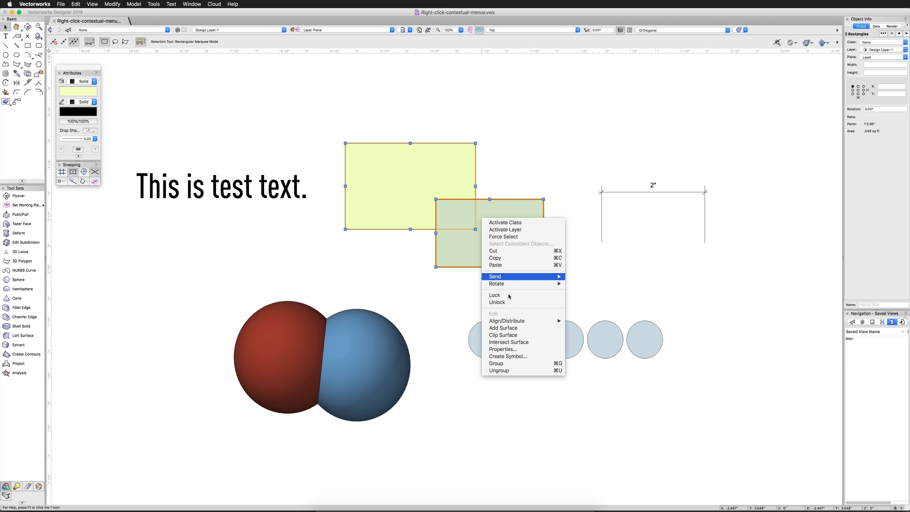
left_click(513, 363)
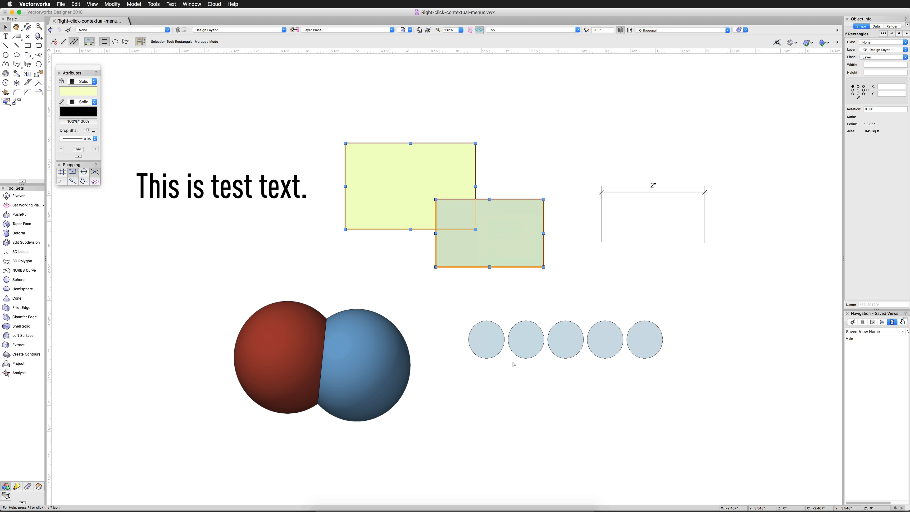
right_click(483, 246)
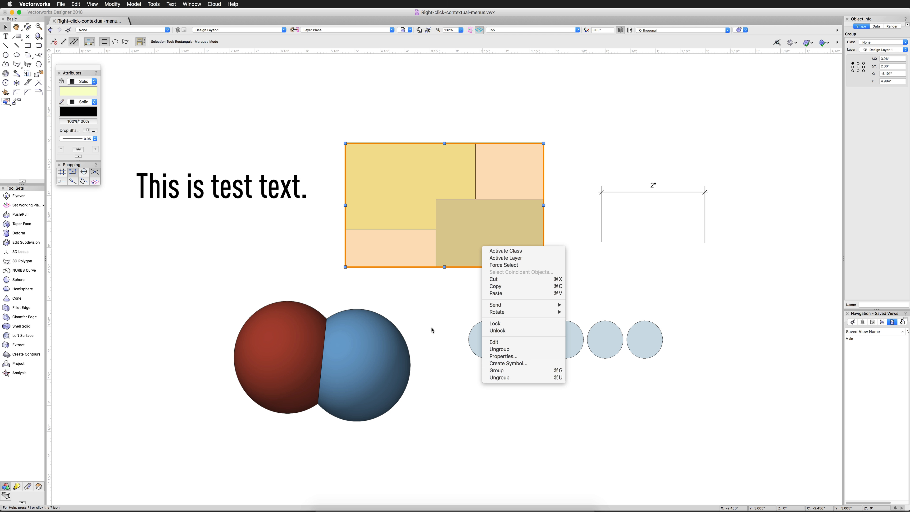
left_click(423, 302)
Run Export PDF from the document context commands through to choosing a save location, and cancel without saving the file.
right_click(231, 258)
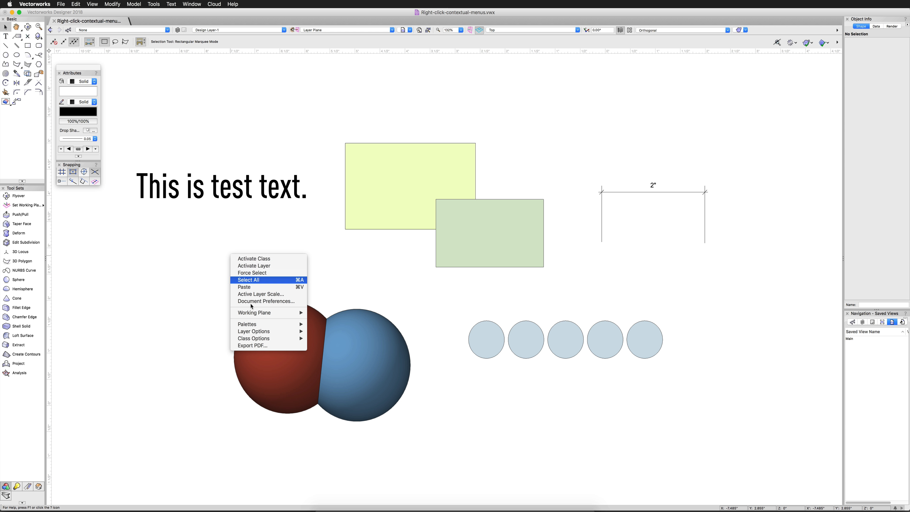
left_click(250, 344)
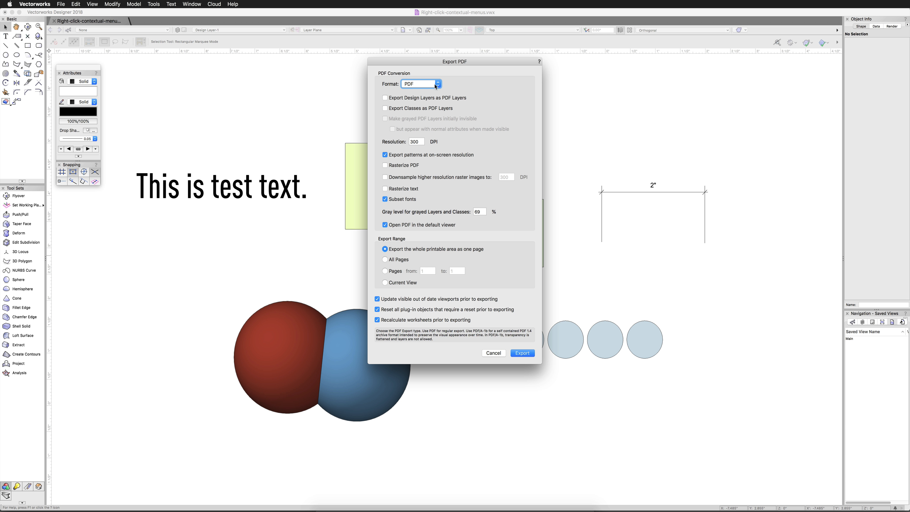
key("Escape")
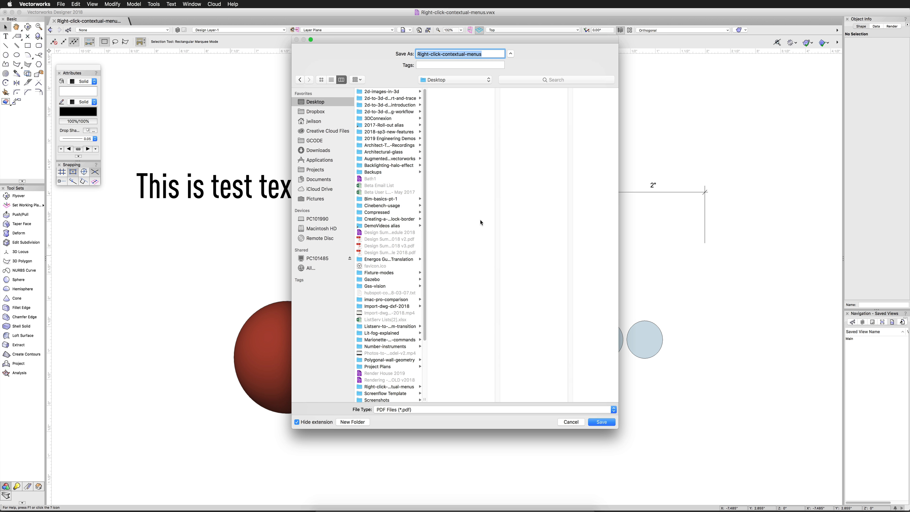
key("Escape")
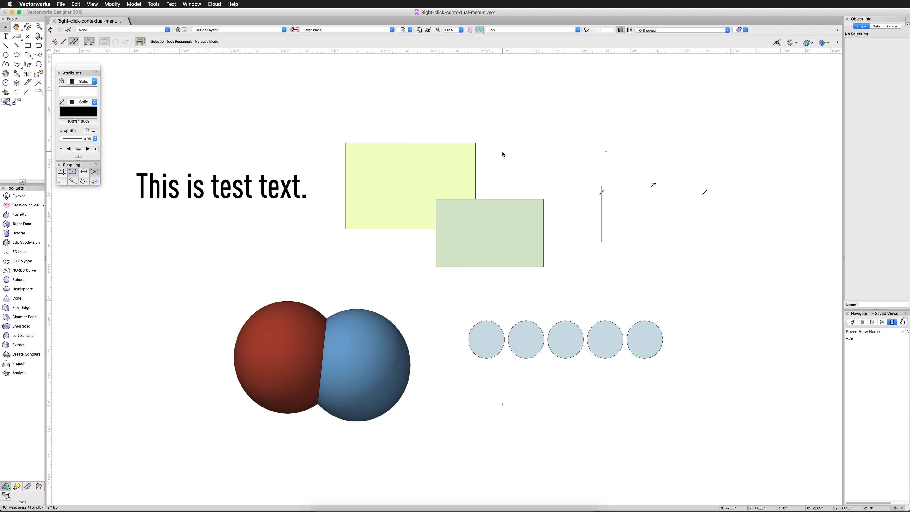